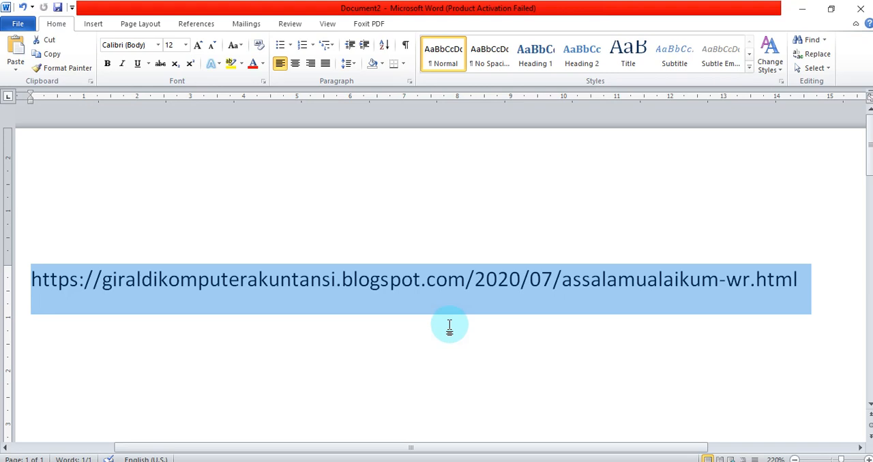
Step: Minimize the document, launch ACCURATE 5 Education and open the sample company data (Jelajahi Data Perusahaan Contoh)
{"action": "left_click", "coordinate": [801, 8]}
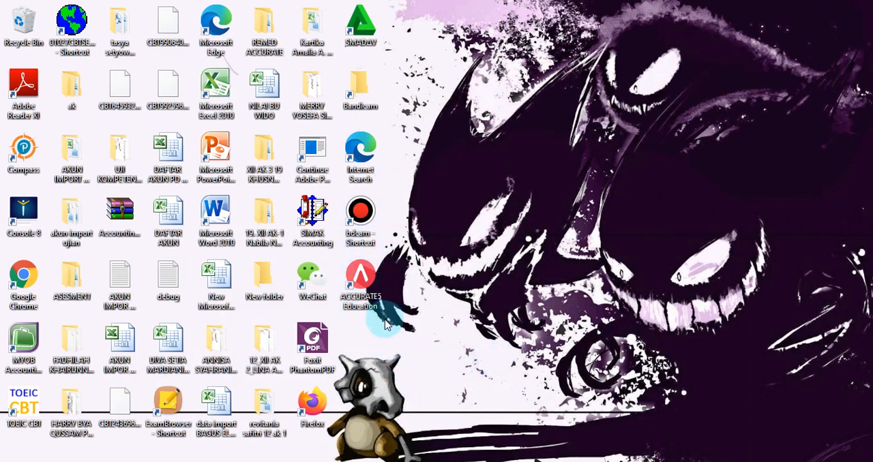
{"action": "double_click", "coordinate": [369, 286]}
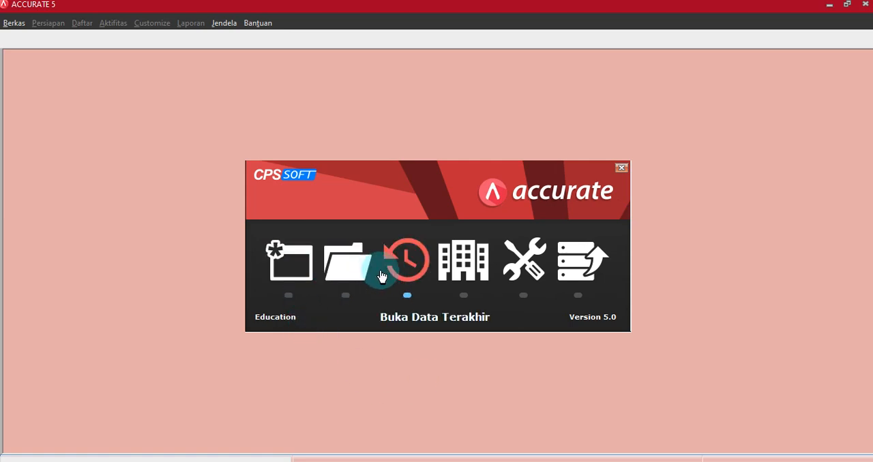
{"action": "left_click", "coordinate": [464, 270]}
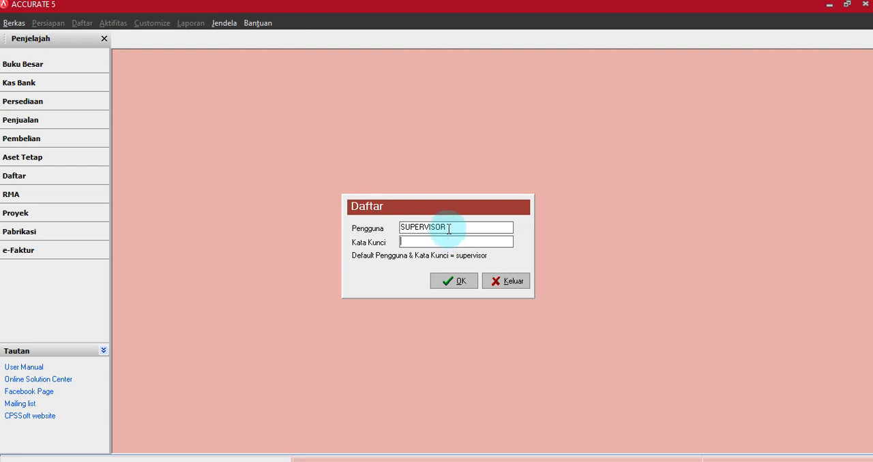
Step: Fill in the Kata Kunci (password) field for the prefilled user and log in to the sample company
{"action": "left_click_drag", "start_coordinate": [448, 228], "coordinate": [399, 228]}
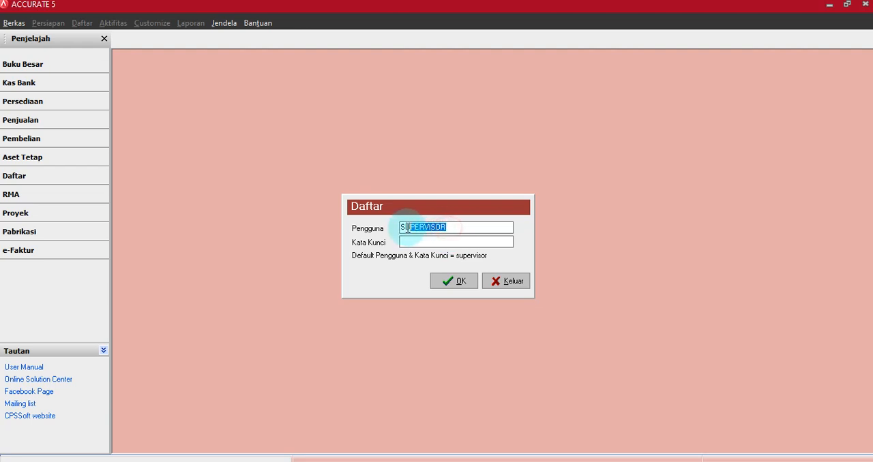
{"action": "right_click", "coordinate": [413, 228]}
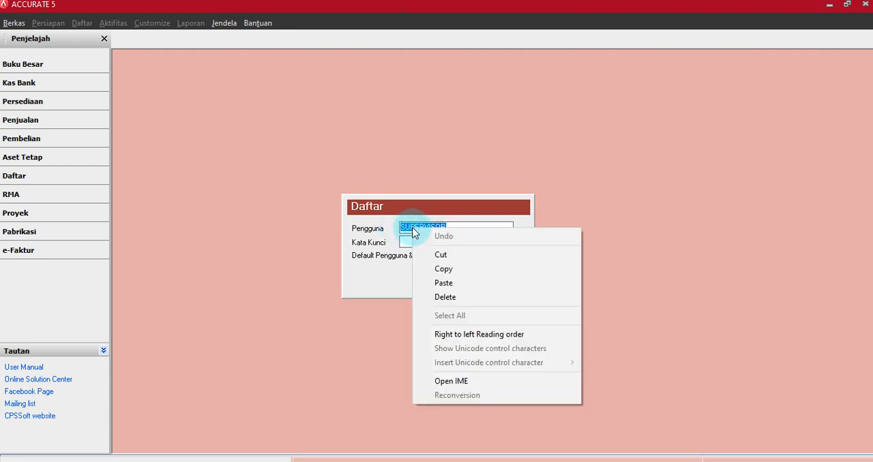
{"action": "left_click", "coordinate": [448, 272]}
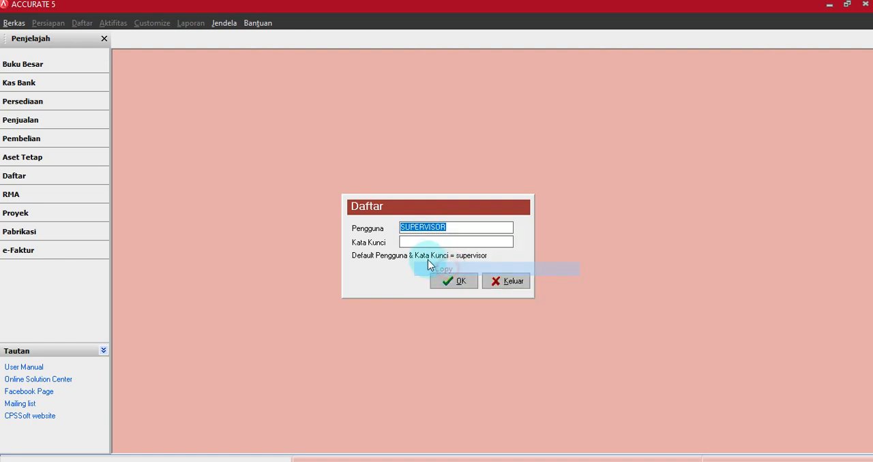
{"action": "left_click", "coordinate": [409, 242]}
{"action": "right_click", "coordinate": [413, 242]}
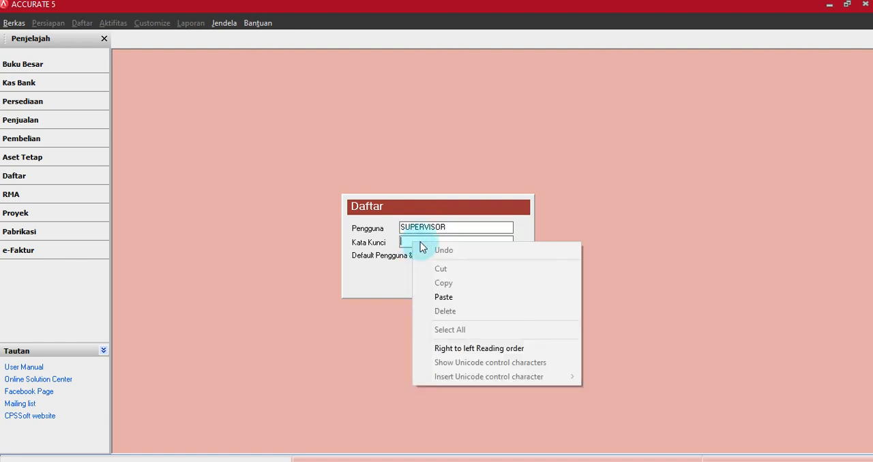
{"action": "left_click", "coordinate": [443, 296]}
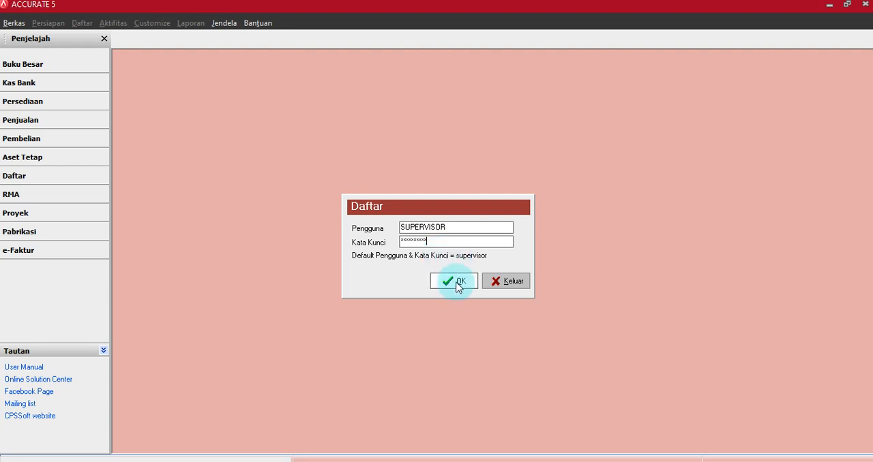
{"action": "left_click", "coordinate": [457, 284]}
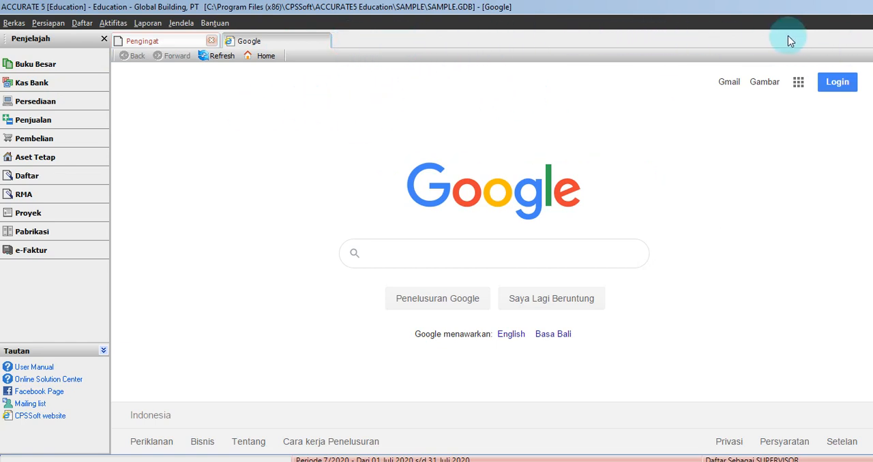
Step: Examine the currency breakdown of the sales receipt, due payables and purchase payment reminders in Pengingat, and close it
{"action": "left_click", "coordinate": [153, 43]}
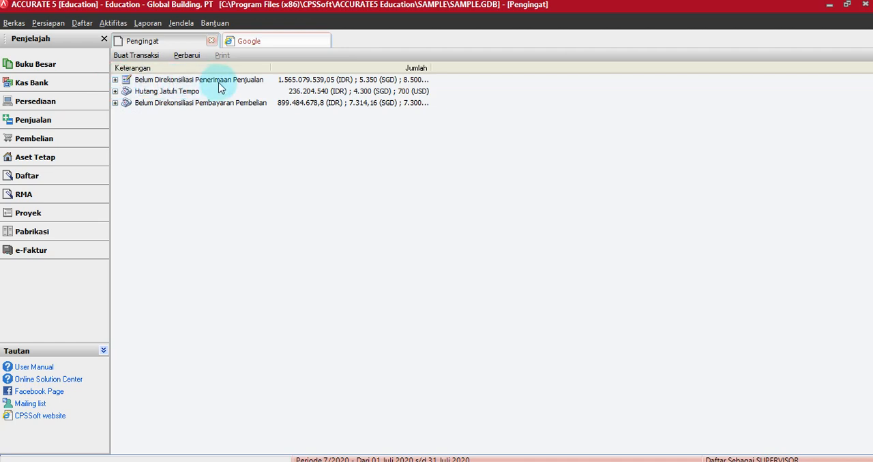
{"action": "left_click", "coordinate": [115, 80]}
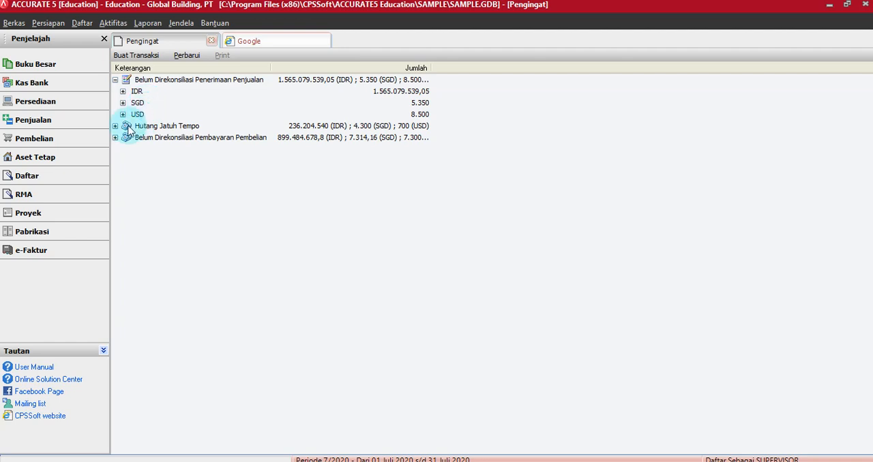
{"action": "left_click", "coordinate": [115, 80]}
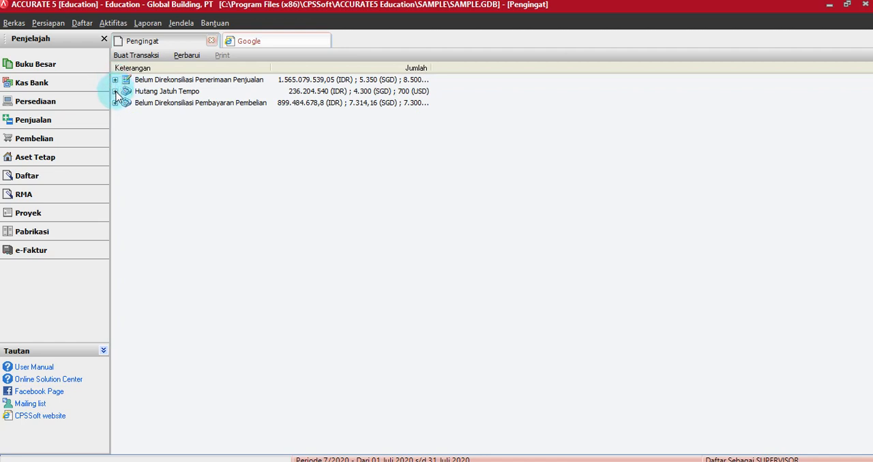
{"action": "left_click", "coordinate": [115, 91]}
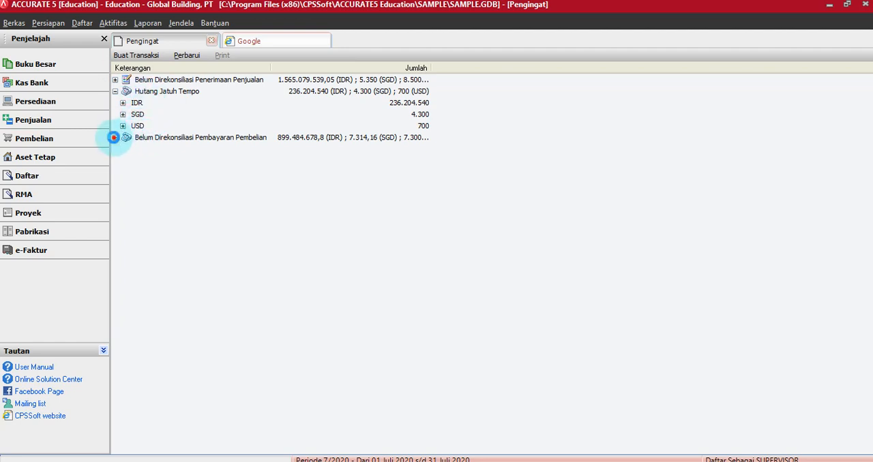
{"action": "left_click", "coordinate": [115, 138]}
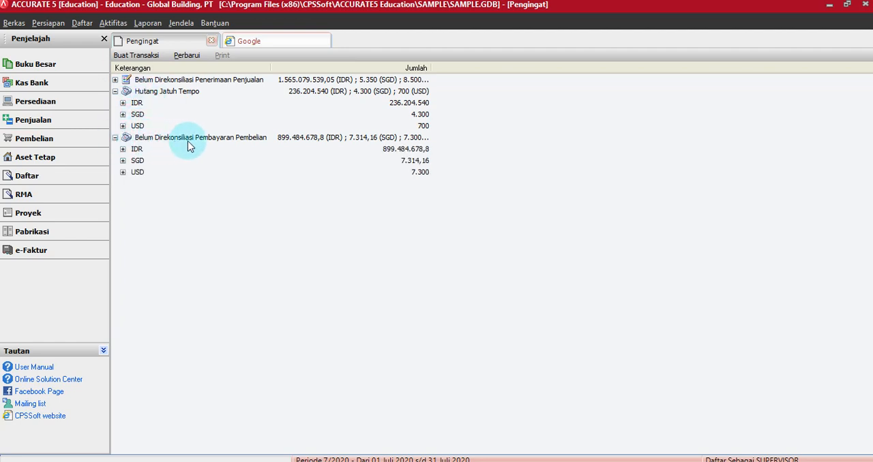
{"action": "left_click", "coordinate": [115, 138]}
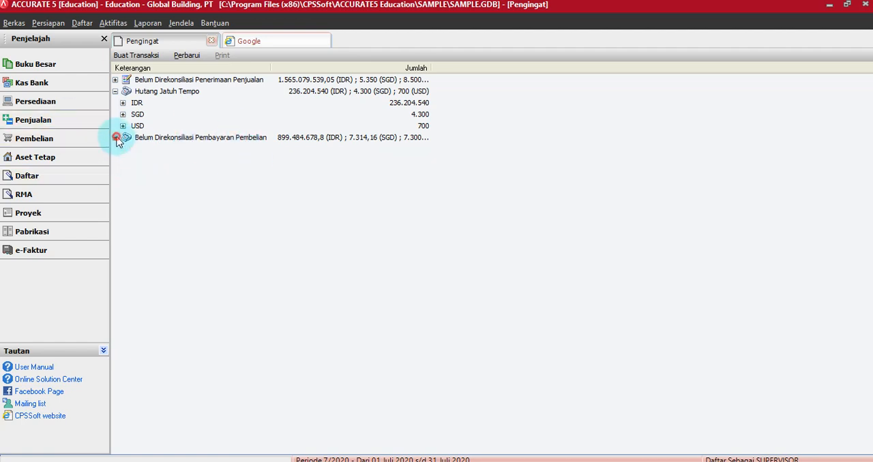
{"action": "left_click", "coordinate": [115, 91]}
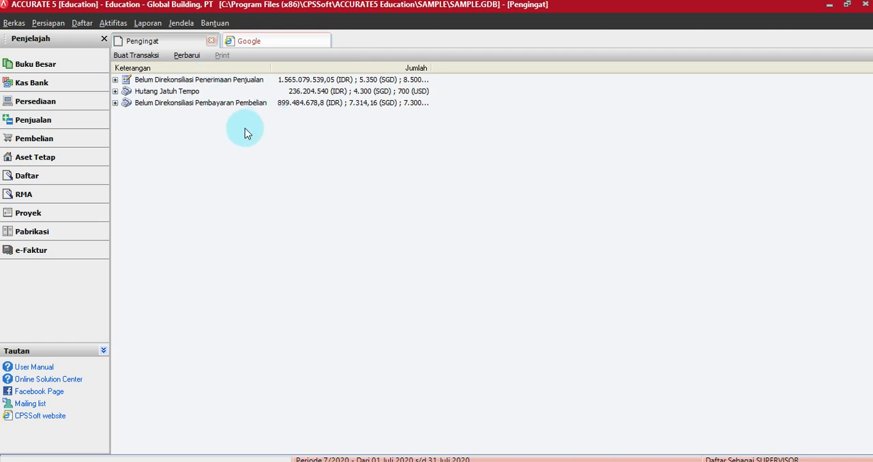
{"action": "left_click", "coordinate": [213, 41]}
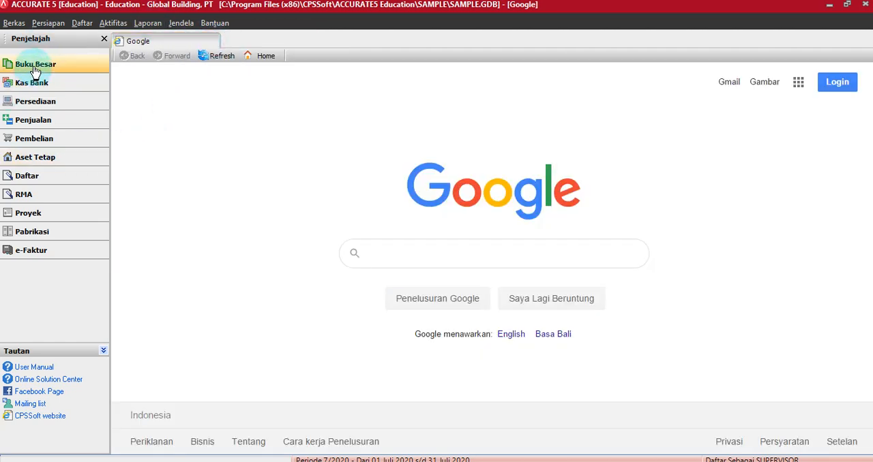
Step: Look briefly through the Buku Besar, Kas Bank, Persediaan, Penjualan, Pembelian, Aset Tetap and e-Faktur modules
{"action": "left_click", "coordinate": [34, 66]}
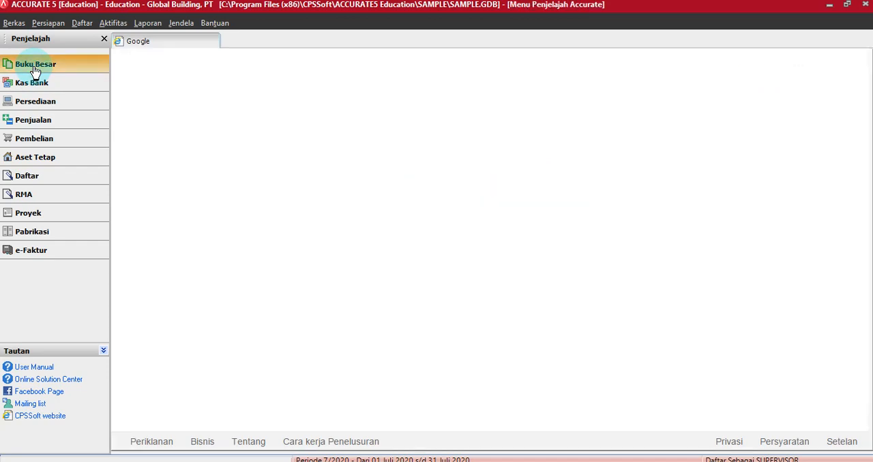
{"action": "left_click", "coordinate": [28, 83]}
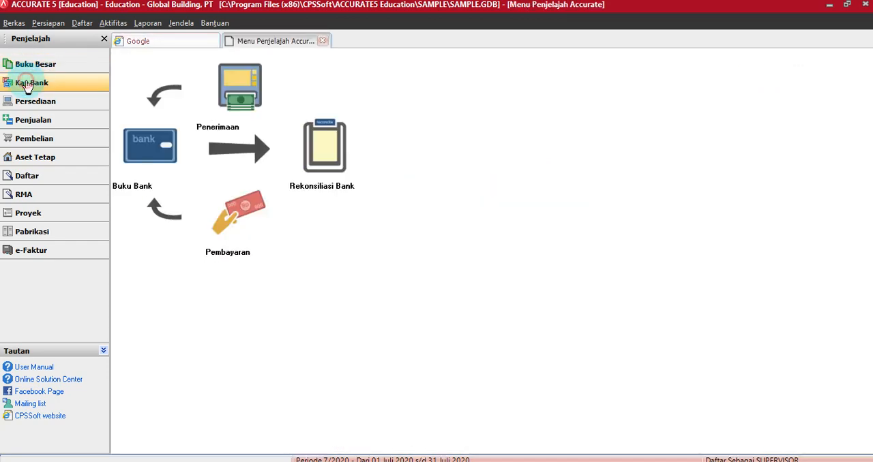
{"action": "left_click", "coordinate": [26, 102]}
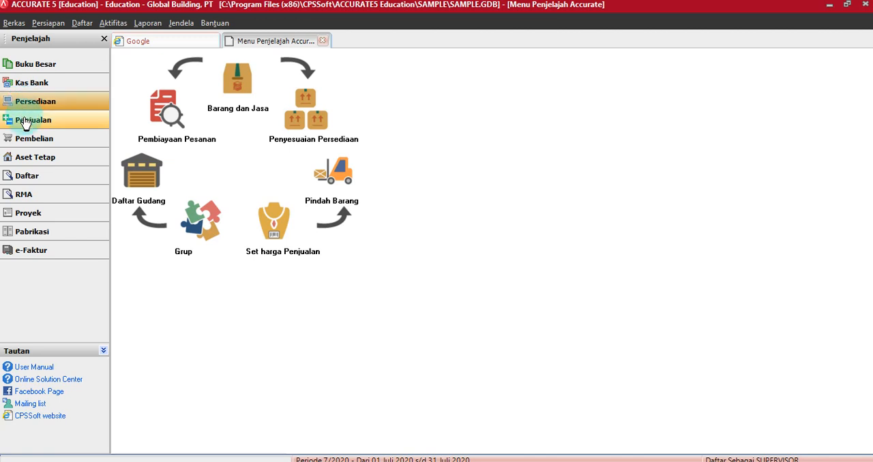
{"action": "left_click", "coordinate": [27, 119]}
{"action": "left_click", "coordinate": [26, 139]}
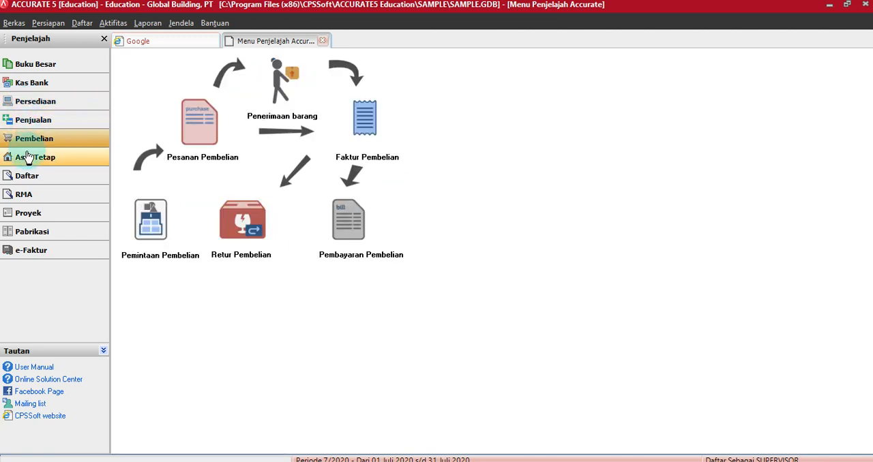
{"action": "left_click", "coordinate": [28, 157]}
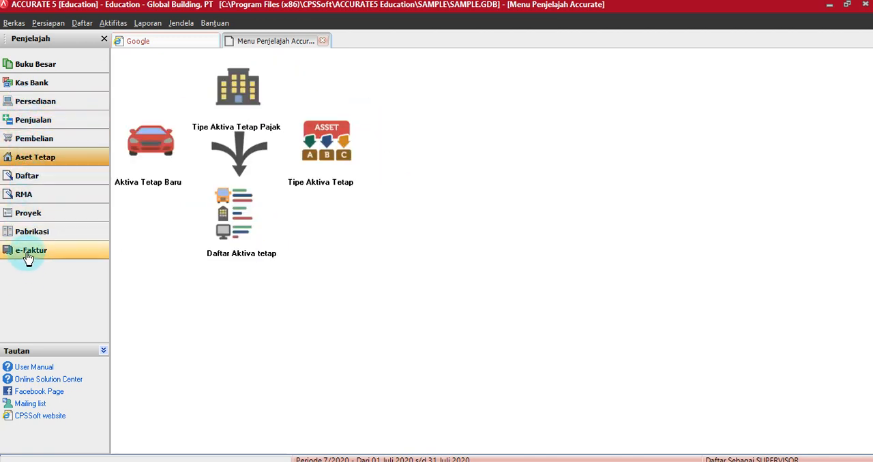
{"action": "left_click", "coordinate": [28, 254]}
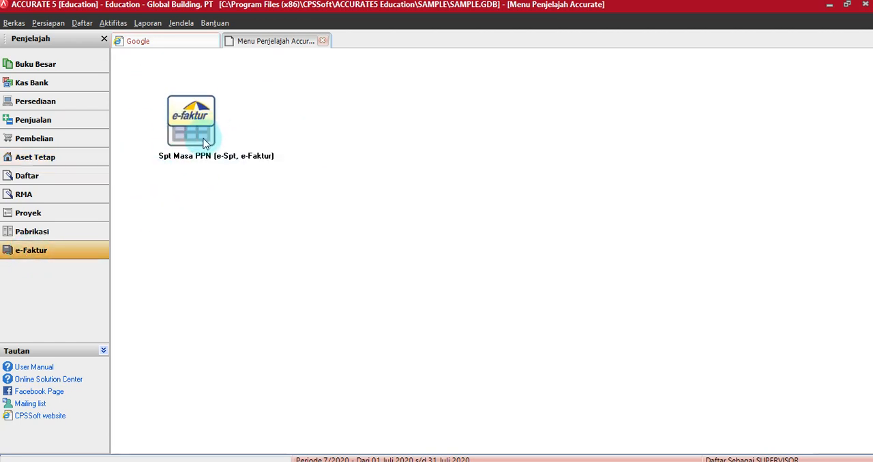
Step: Examine the functions of the Buku Besar, Kas Bank, Persediaan, Penjualan and Pembelian modules one by one
{"action": "left_click", "coordinate": [28, 66]}
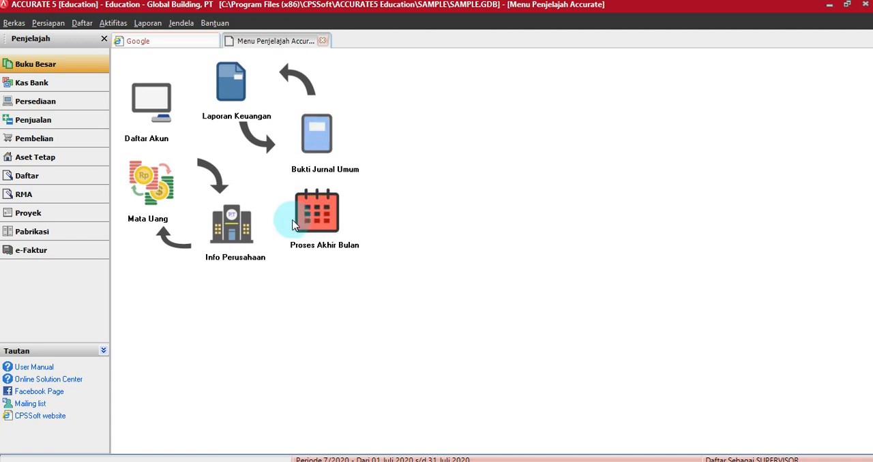
{"action": "left_click", "coordinate": [25, 89]}
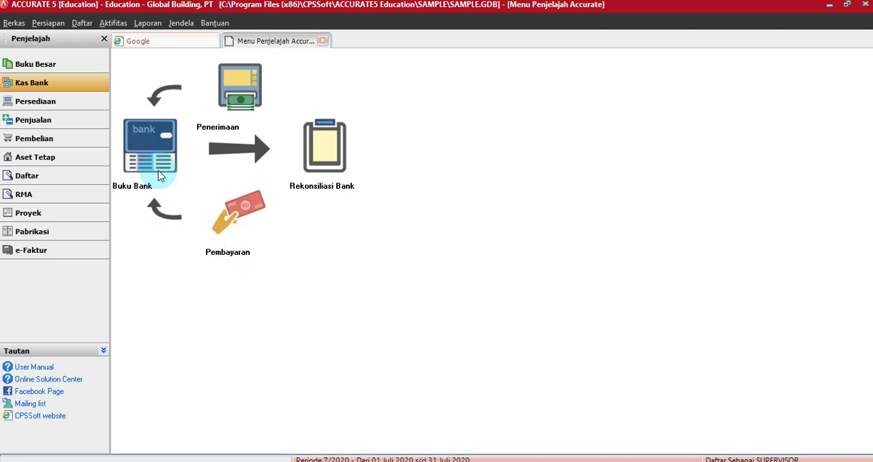
{"action": "left_click", "coordinate": [37, 103]}
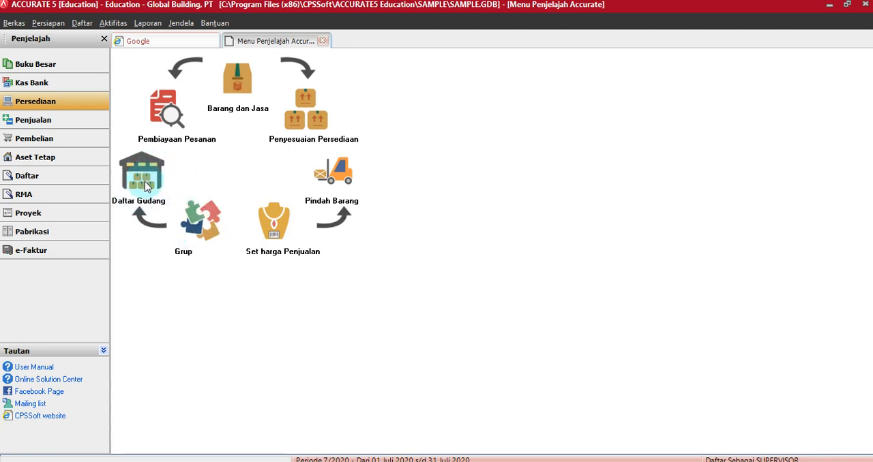
{"action": "left_click", "coordinate": [117, 196]}
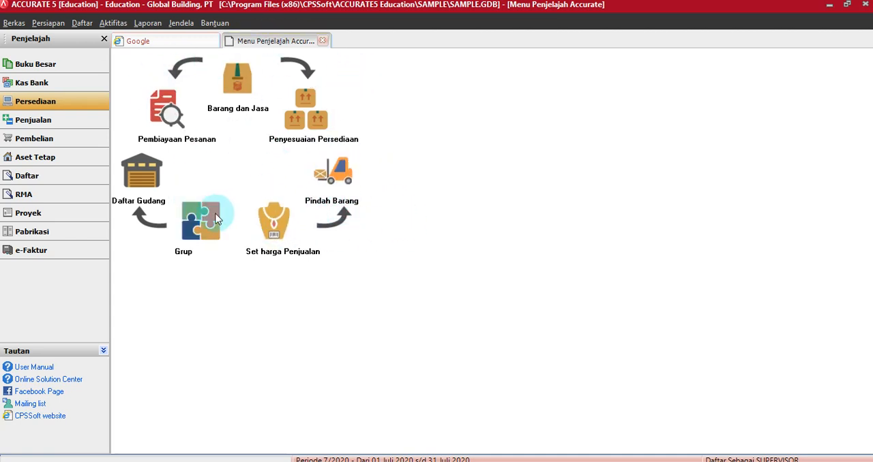
{"action": "left_click", "coordinate": [50, 130]}
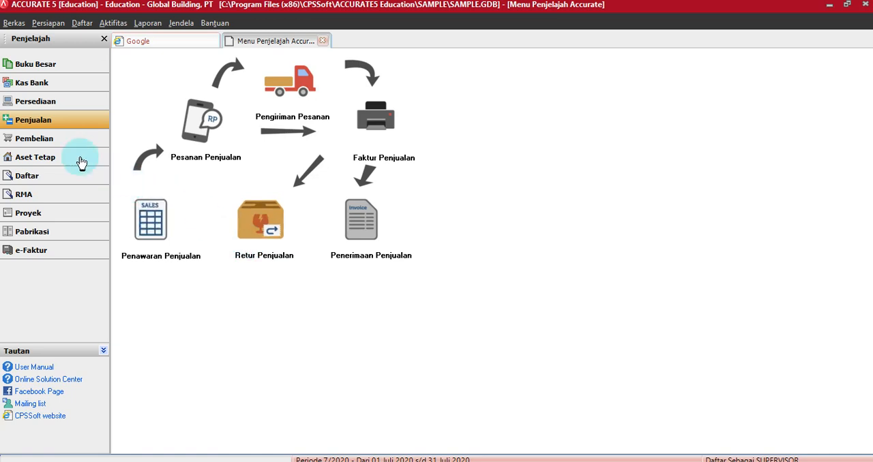
{"action": "left_click", "coordinate": [51, 141]}
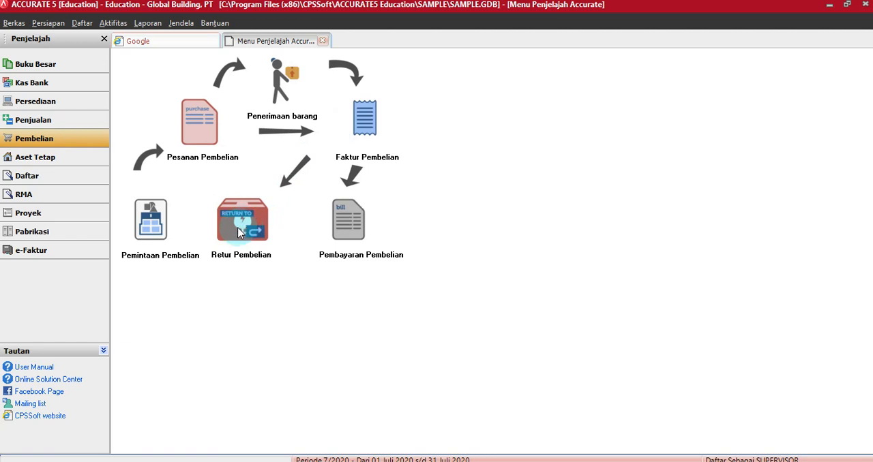
Step: Examine the functions of the Aset Tetap, Daftar, RMA, Proyek and Pabrikasi modules, and close the module overview
{"action": "left_click", "coordinate": [38, 162]}
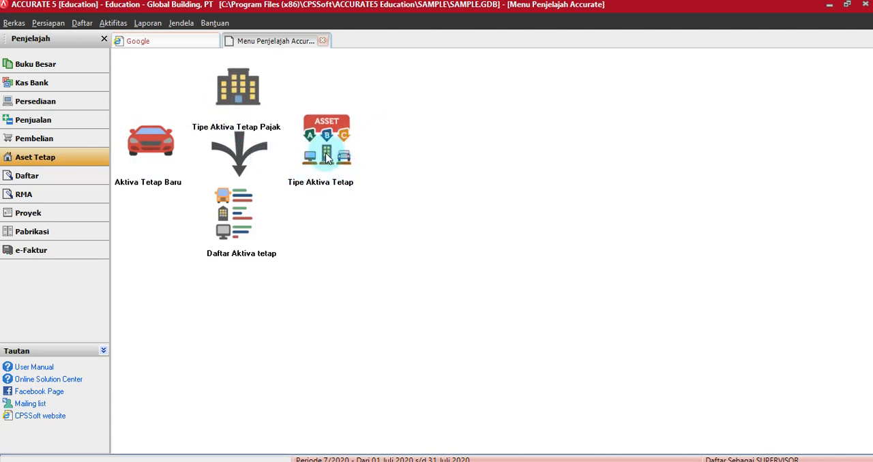
{"action": "left_click", "coordinate": [24, 175]}
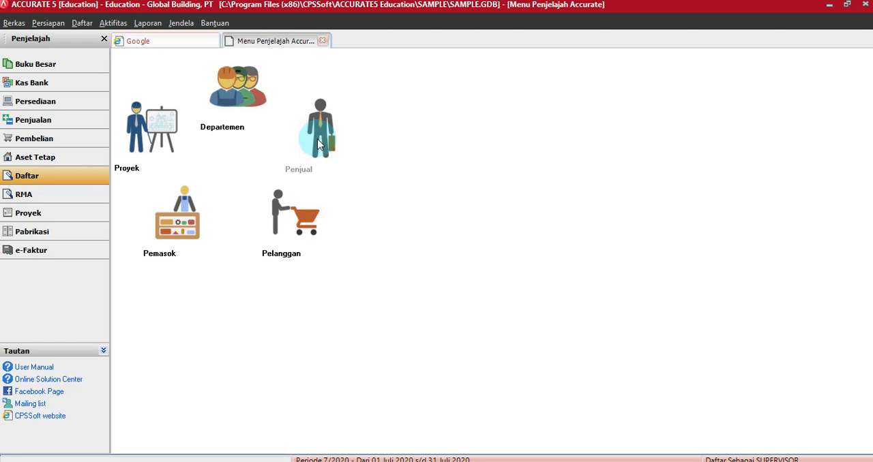
{"action": "left_click", "coordinate": [27, 196]}
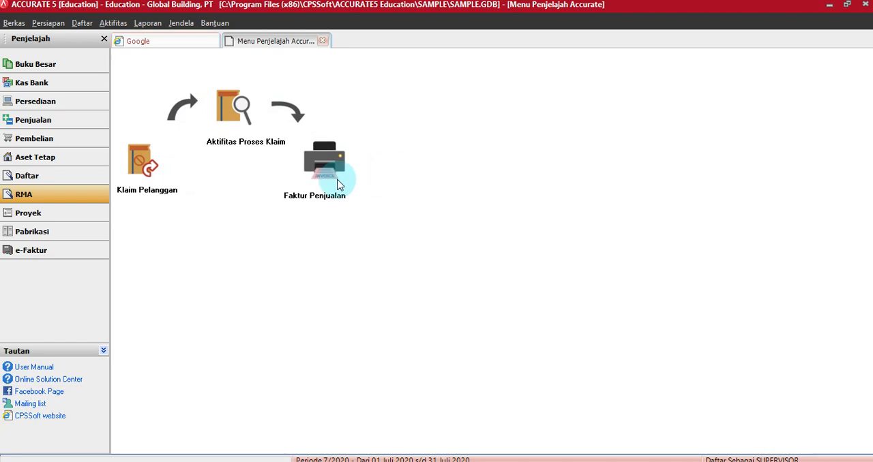
{"action": "left_click", "coordinate": [36, 215]}
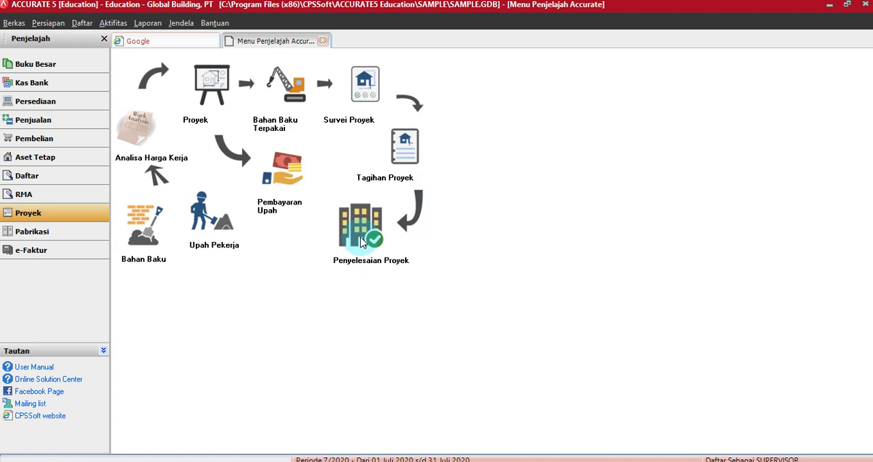
{"action": "left_click", "coordinate": [18, 234]}
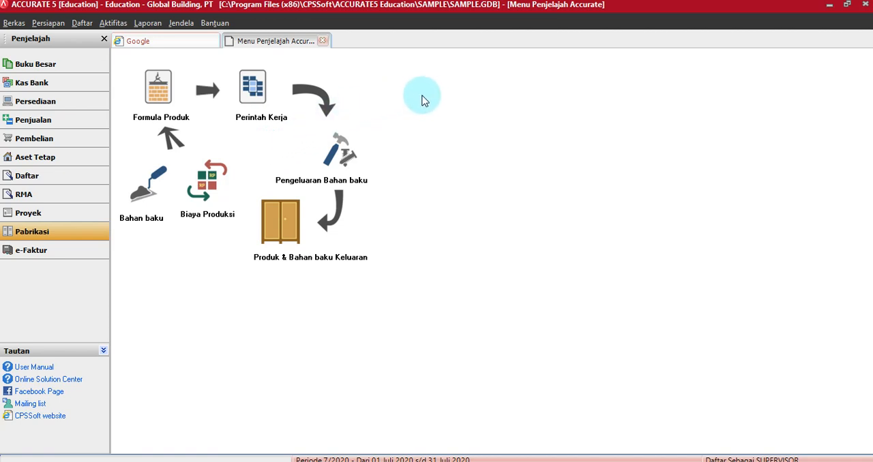
{"action": "left_click", "coordinate": [324, 42]}
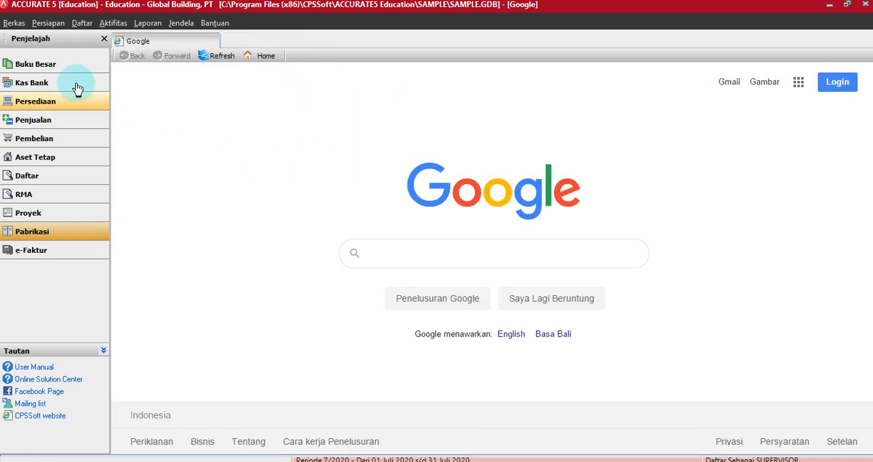
Step: Hide the Penjelajah explorer and display it again
{"action": "left_click", "coordinate": [103, 39]}
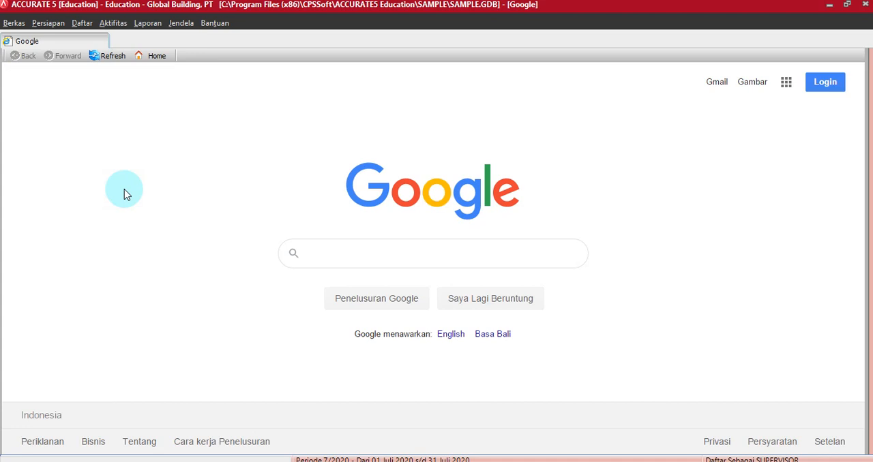
{"action": "key", "text": "F4"}
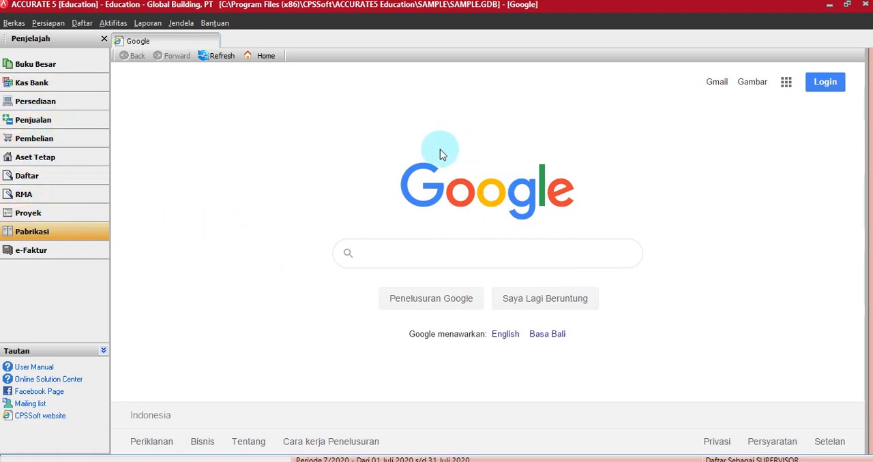
Step: Close the sample company data and exit the program without making a backup
{"action": "left_click", "coordinate": [7, 24]}
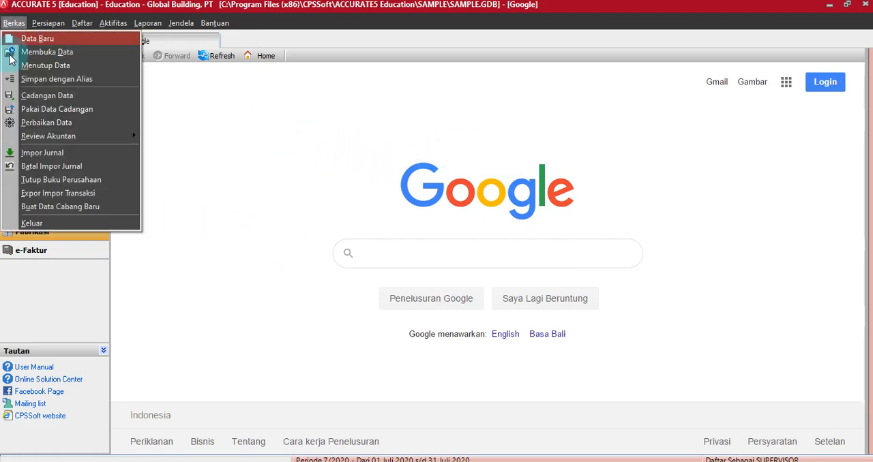
{"action": "left_click", "coordinate": [50, 223]}
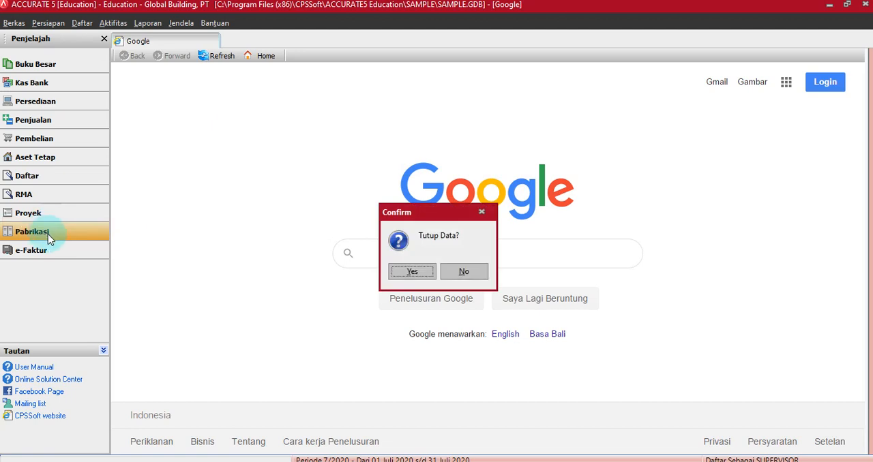
{"action": "left_click", "coordinate": [396, 273]}
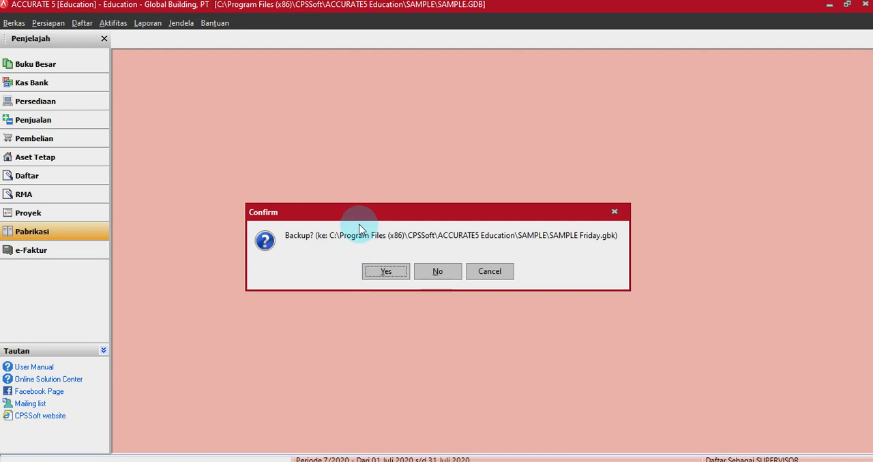
{"action": "left_click", "coordinate": [440, 272]}
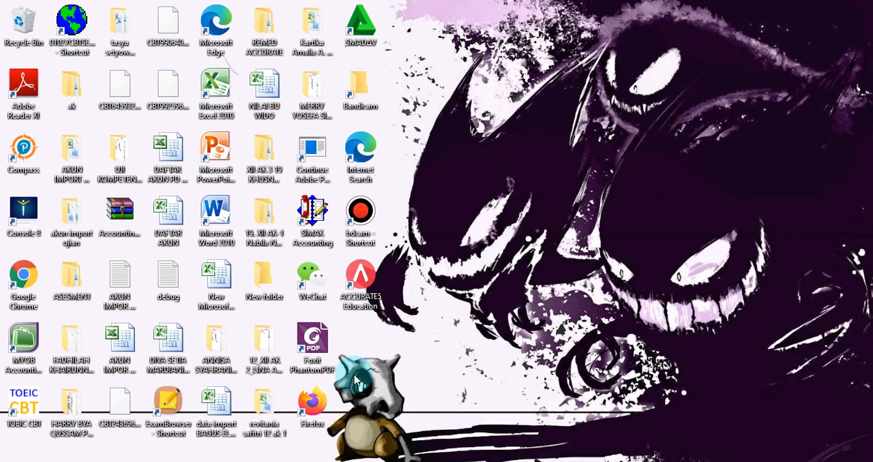
Step: Launch ACCURATE5 Education from the desktop and start creating a new company database
{"action": "left_click", "coordinate": [356, 288]}
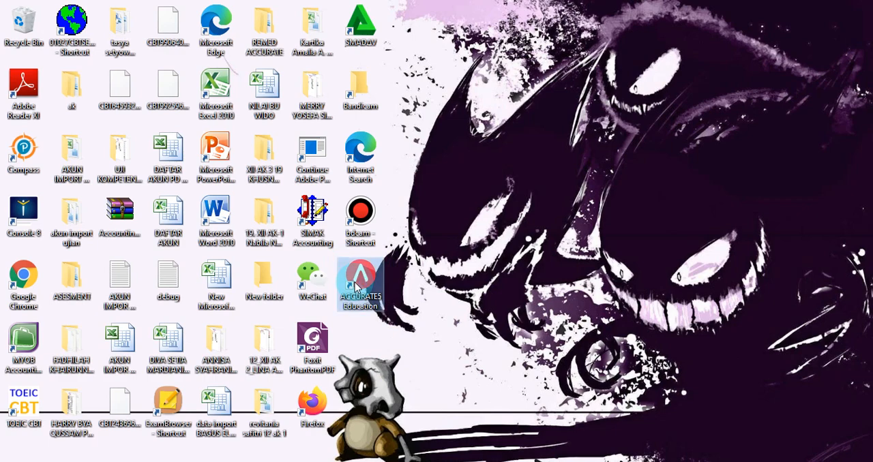
{"action": "double_click", "coordinate": [357, 288]}
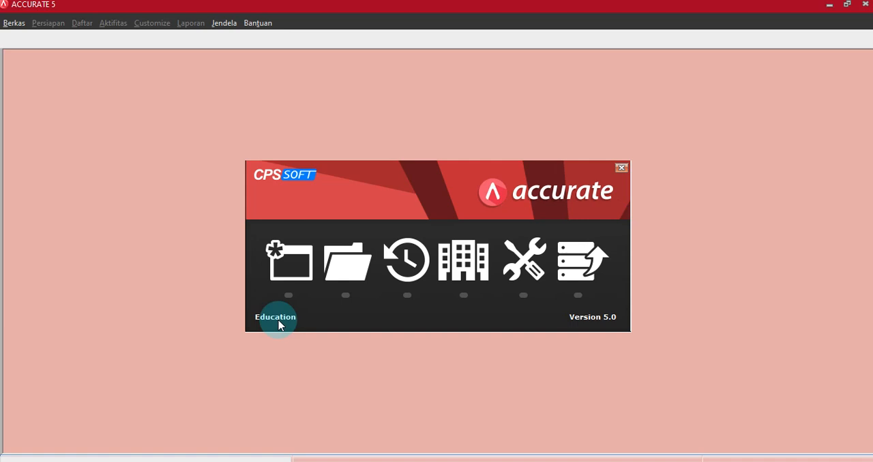
{"action": "left_click", "coordinate": [292, 278]}
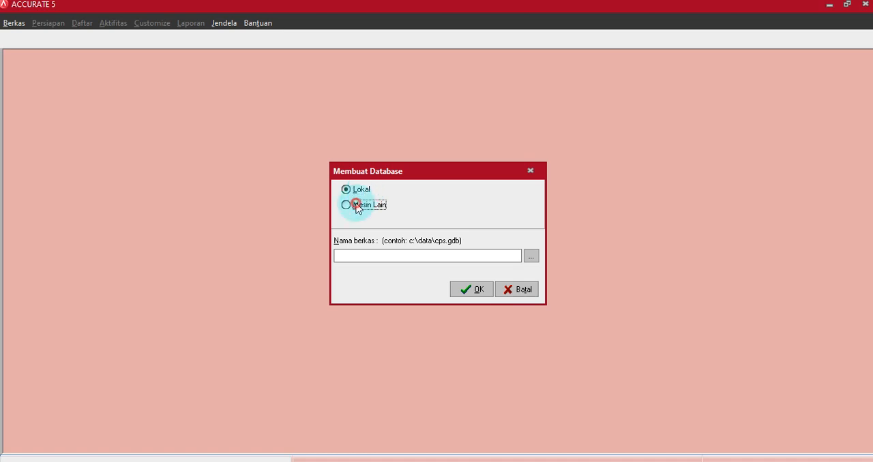
Step: Compare the Mesin Lain and Lokal options, keep Lokal, and browse to USB Drive (E:) for the new database file
{"action": "left_click", "coordinate": [356, 206]}
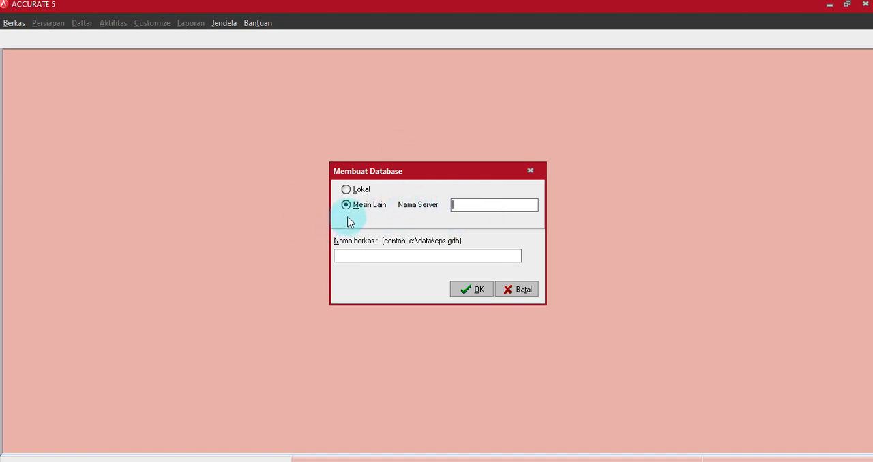
{"action": "left_click", "coordinate": [350, 192]}
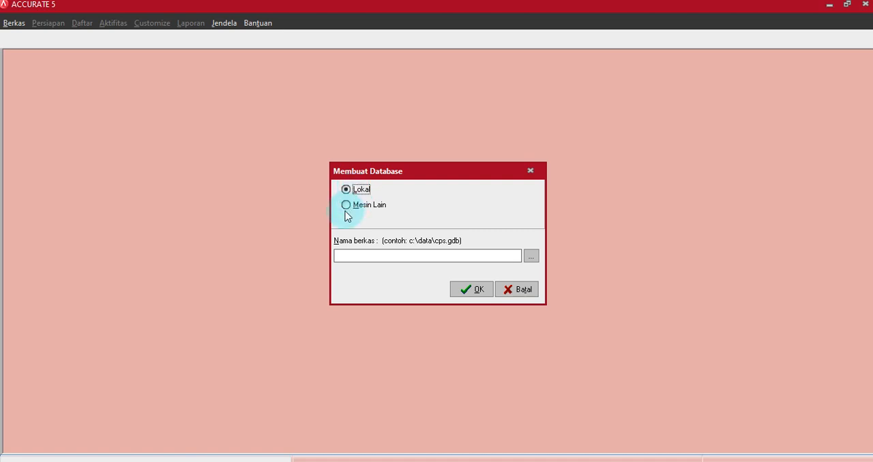
{"action": "left_click", "coordinate": [530, 263]}
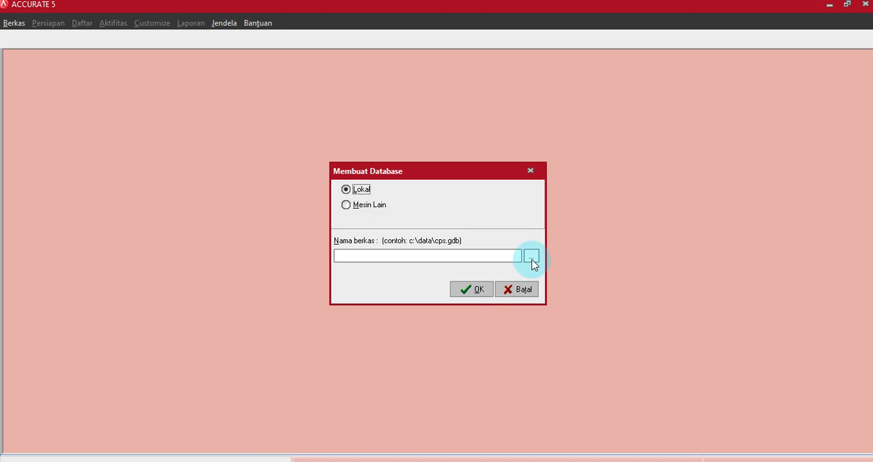
{"action": "left_click", "coordinate": [532, 258]}
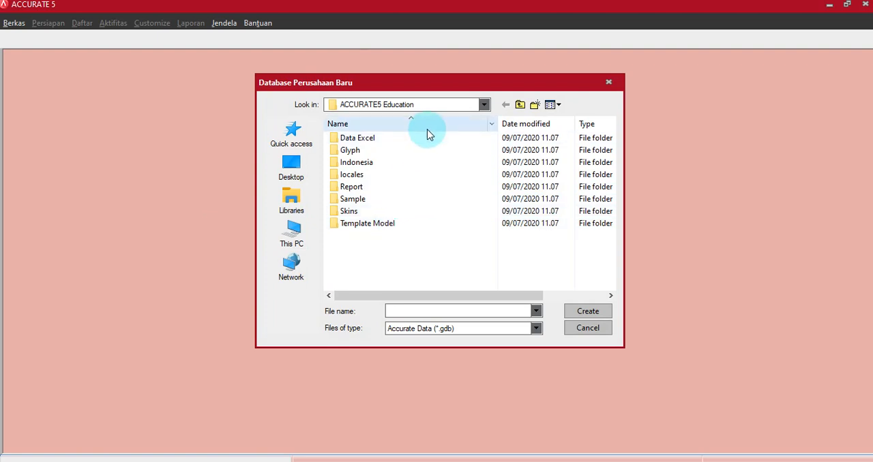
{"action": "left_click", "coordinate": [296, 235]}
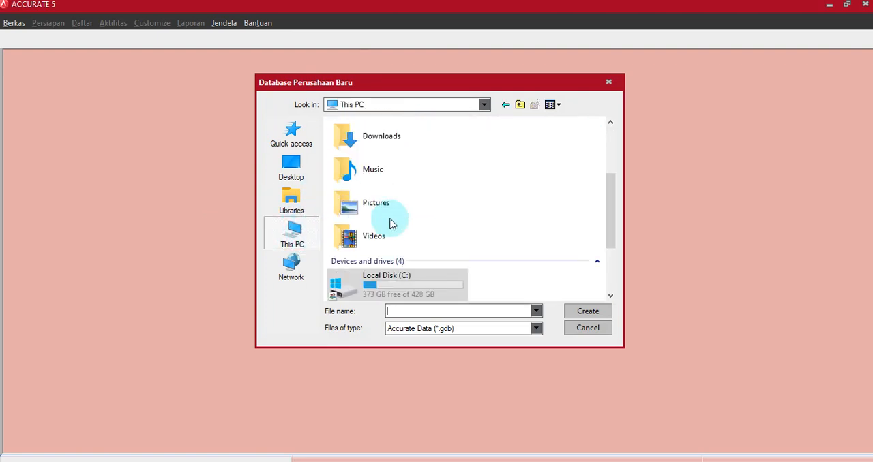
{"action": "scroll", "coordinate": [392, 225], "scroll_direction": "down", "scroll_amount": 3}
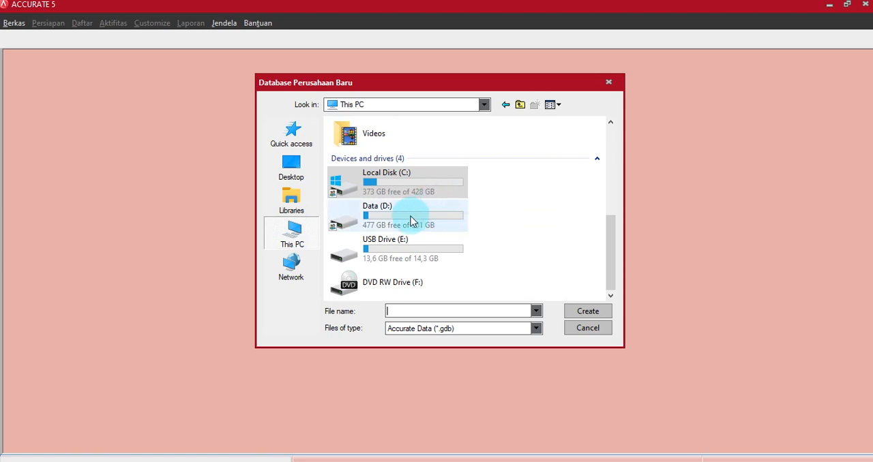
{"action": "double_click", "coordinate": [350, 248]}
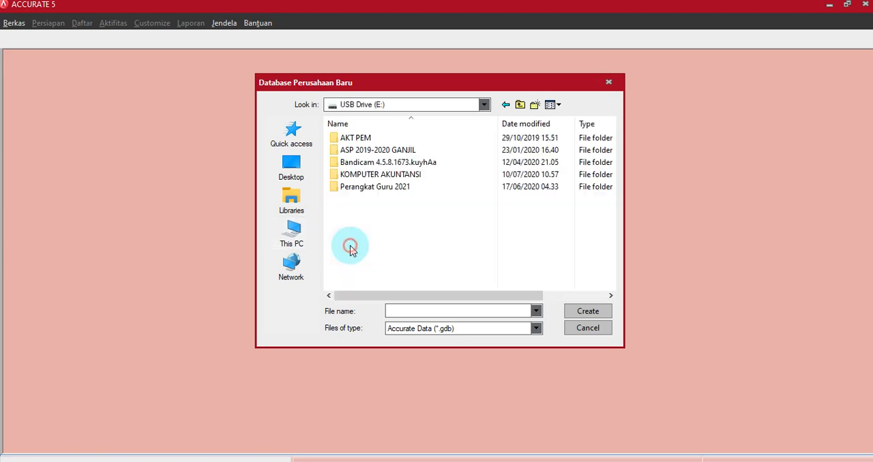
Step: Create a folder on USB Drive (E:) named "0." followed by the owner's name and "XII AK"
{"action": "right_click", "coordinate": [362, 216]}
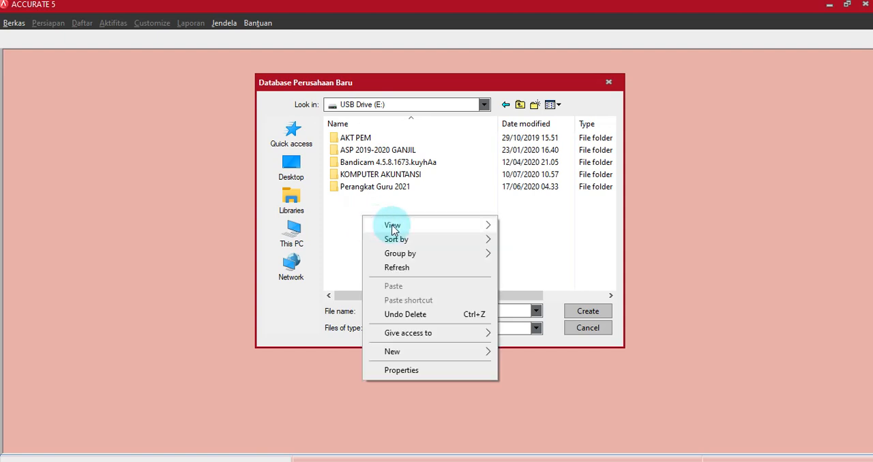
{"action": "mouse_move", "coordinate": [434, 351]}
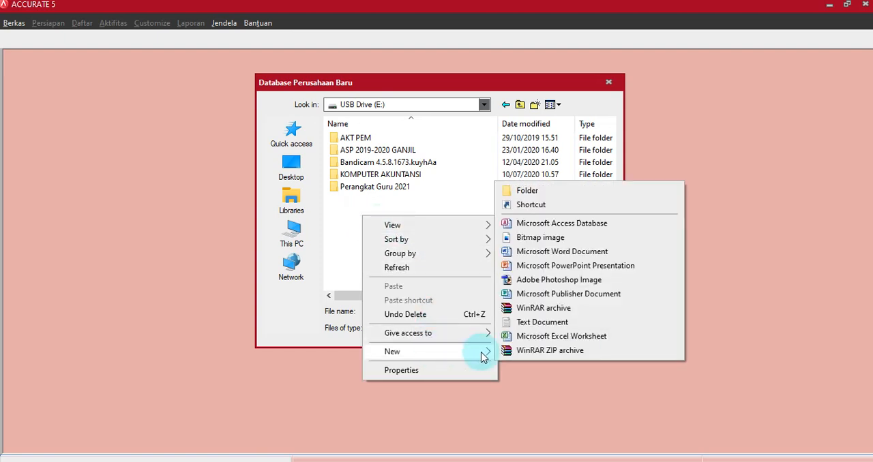
{"action": "left_click", "coordinate": [535, 190]}
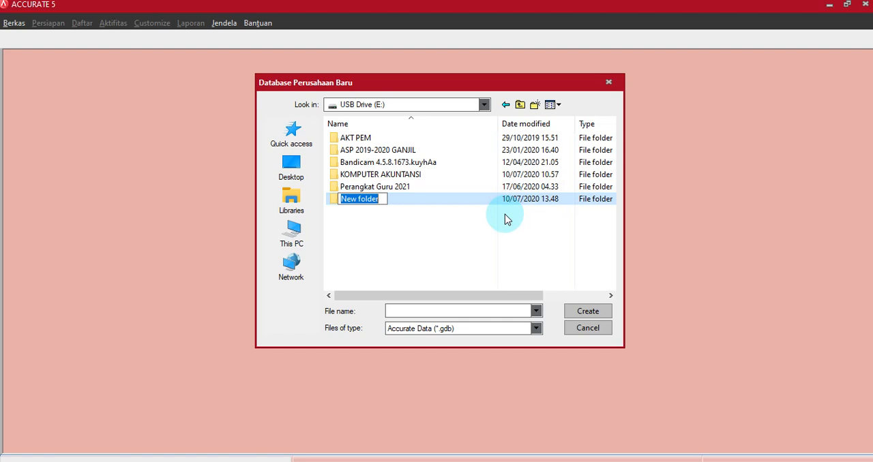
{"action": "type", "text": "0."}
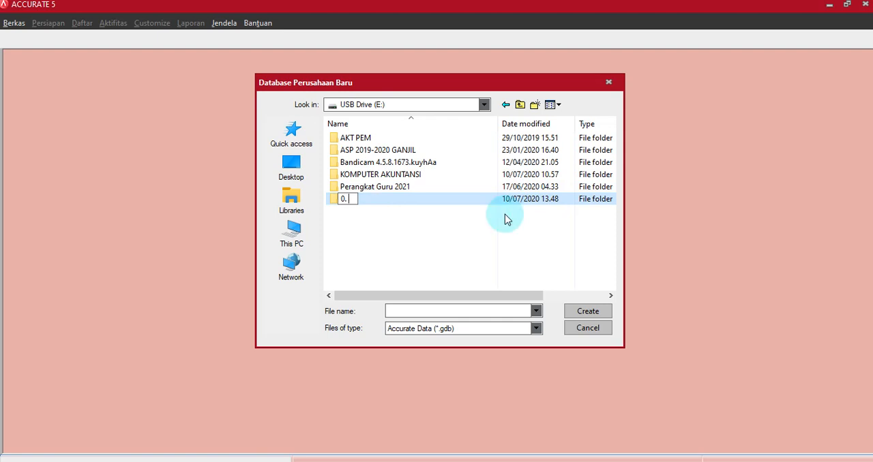
{"action": "type", "text": " giraldi xii"}
{"action": "key", "text": "BackSpace"}
{"action": "key", "text": "BackSpace"}
{"action": "key", "text": "BackSpace"}
{"action": "type", "text": "XII"}
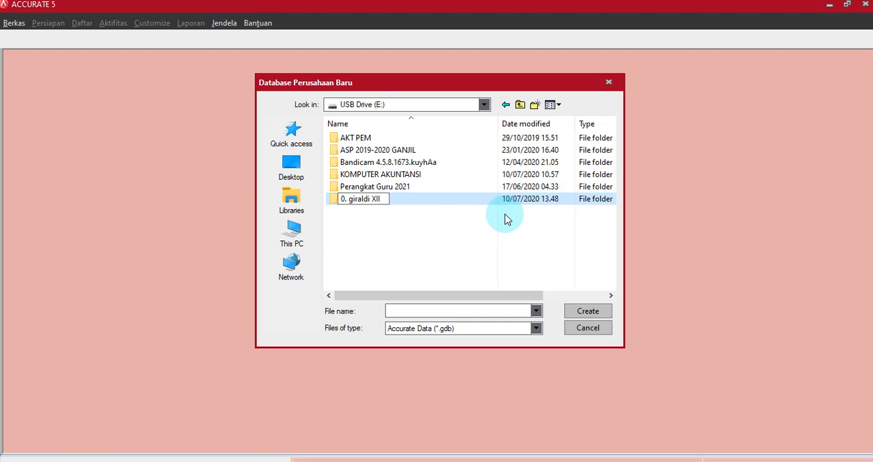
{"action": "type", "text": " ak"}
{"action": "key", "text": "BackSpace"}
{"action": "key", "text": "BackSpace"}
{"action": "type", "text": "AK"}
{"action": "key", "text": "Return"}
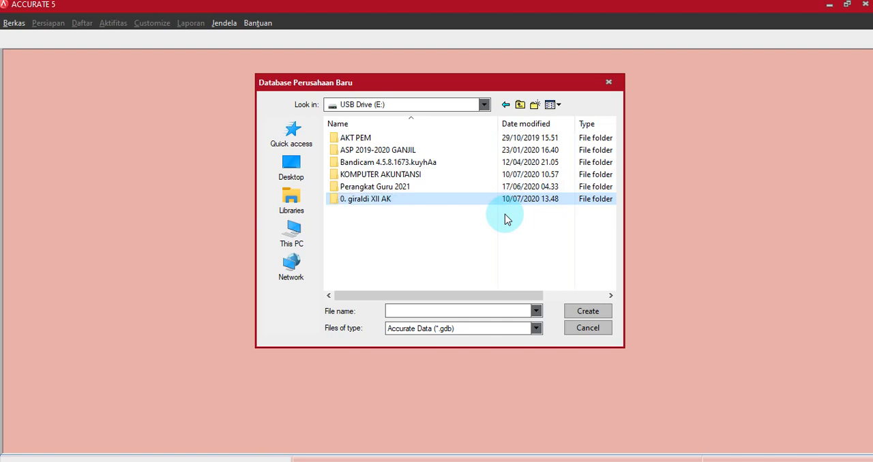
Step: Create a subfolder named "PT. Cemerlang" inside the new XII AK folder and open it
{"action": "double_click", "coordinate": [354, 203]}
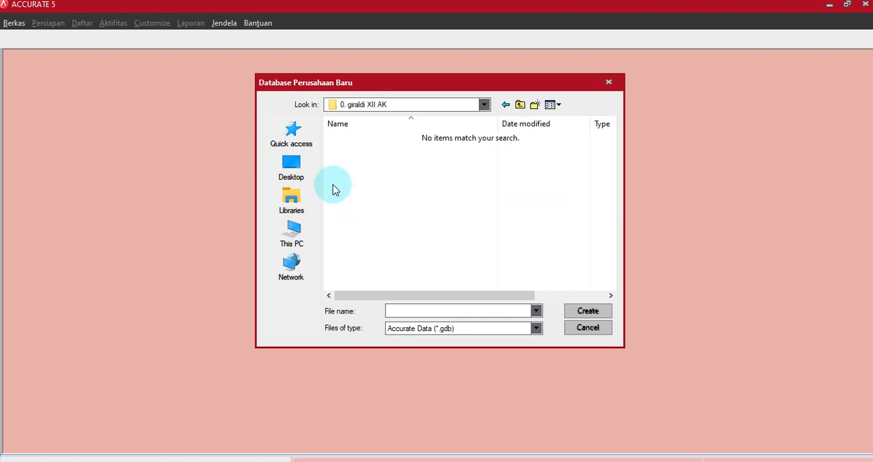
{"action": "left_click", "coordinate": [535, 106]}
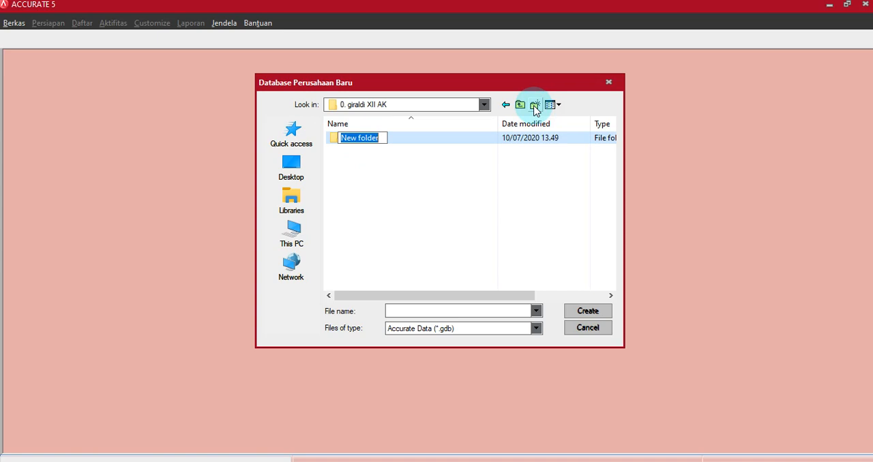
{"action": "type", "text": "PT"}
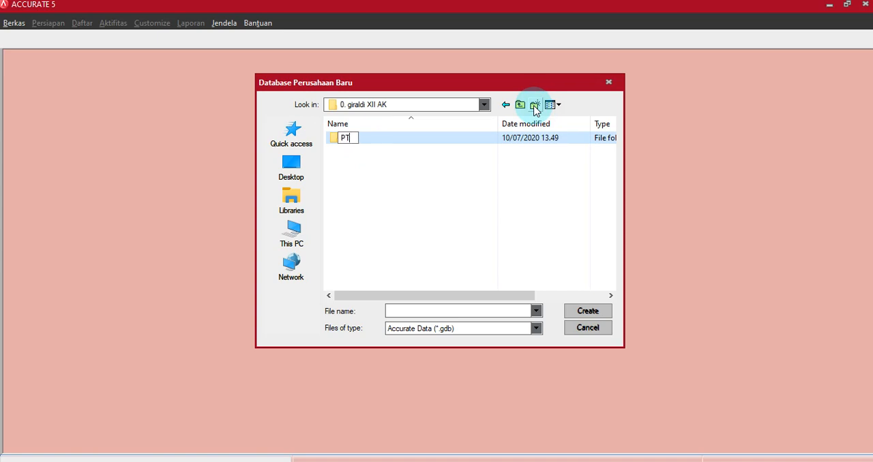
{"action": "type", "text": ". Cemerlang"}
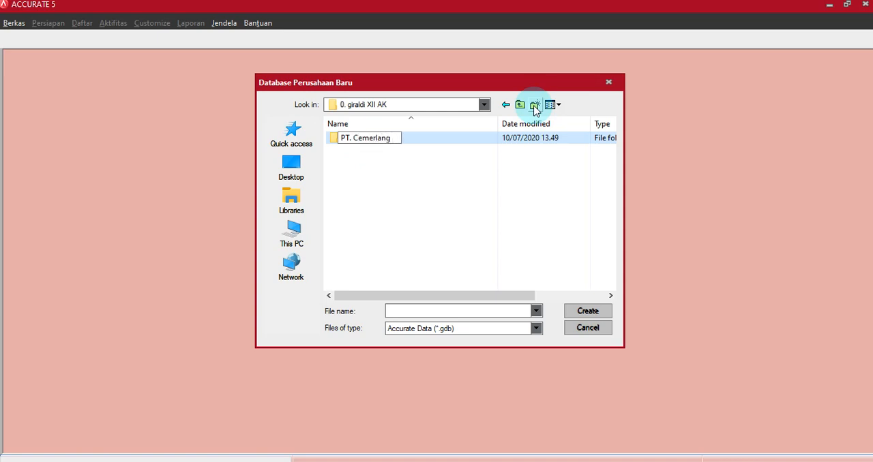
{"action": "key", "text": "Return"}
{"action": "key", "text": "Return"}
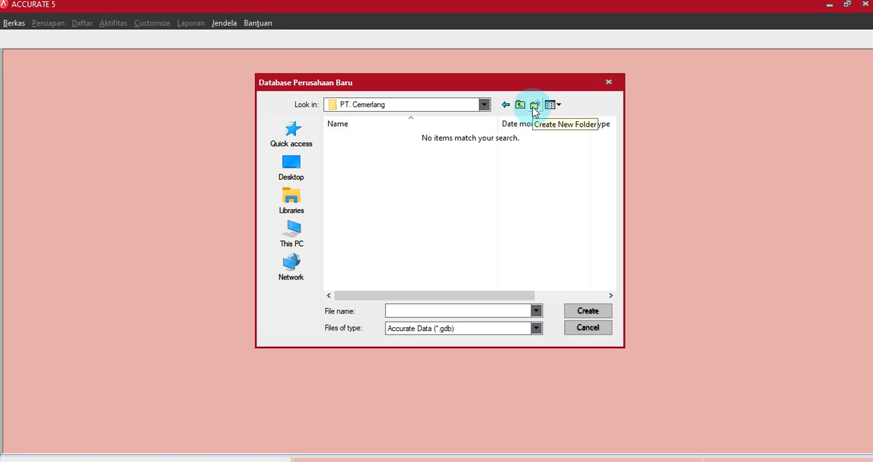
Step: Create a folder in PT. Cemerlang named "1. file GDB 0." followed by the owner's name
{"action": "left_click", "coordinate": [534, 106]}
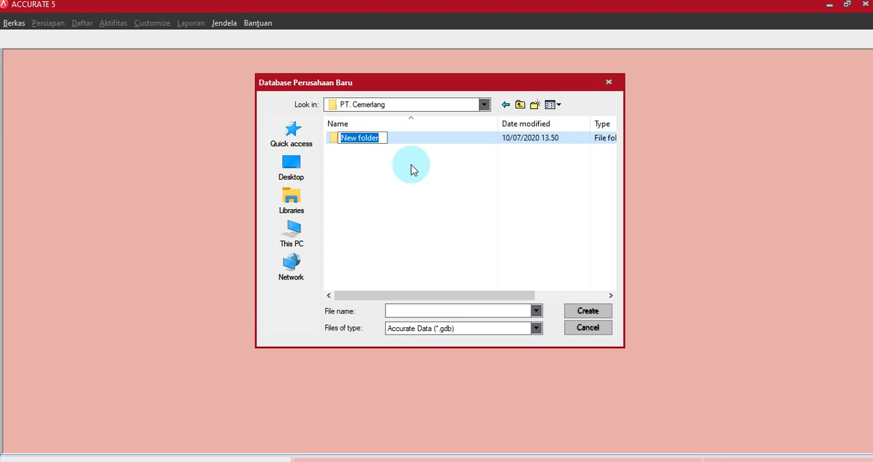
{"action": "type", "text": "1."}
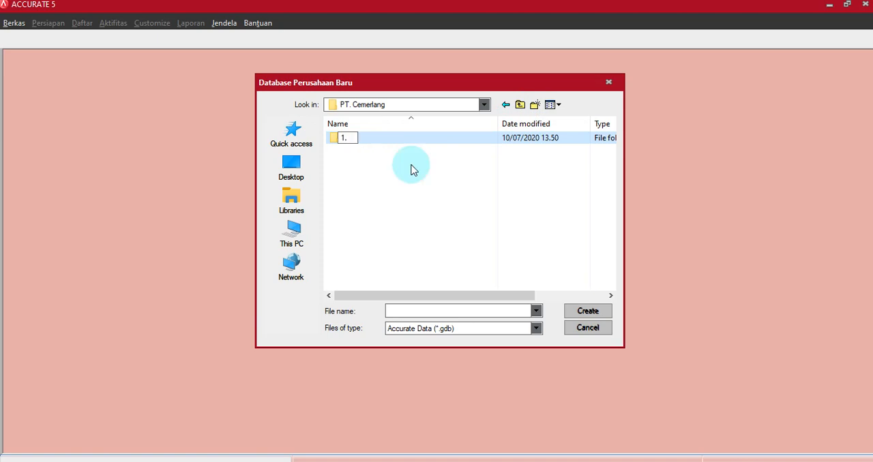
{"action": "type", "text": " file gd"}
{"action": "key", "text": "BackSpace"}
{"action": "key", "text": "BackSpace"}
{"action": "type", "text": "GDB"}
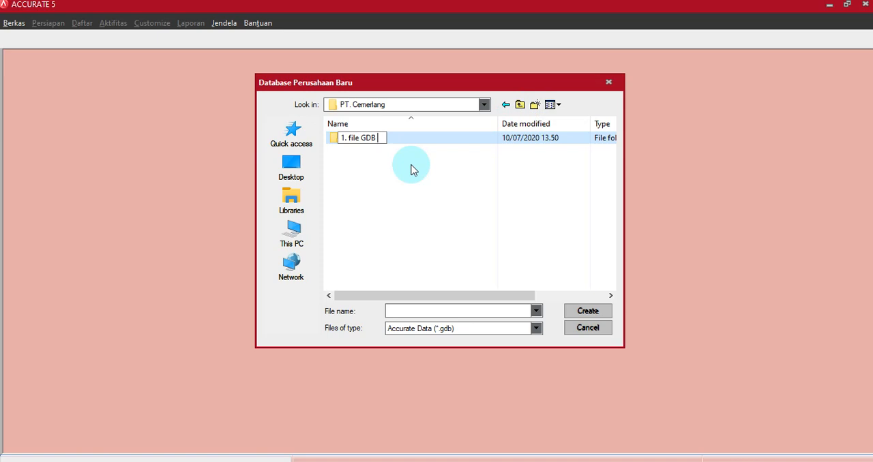
{"action": "type", "text": " 0. giraldi"}
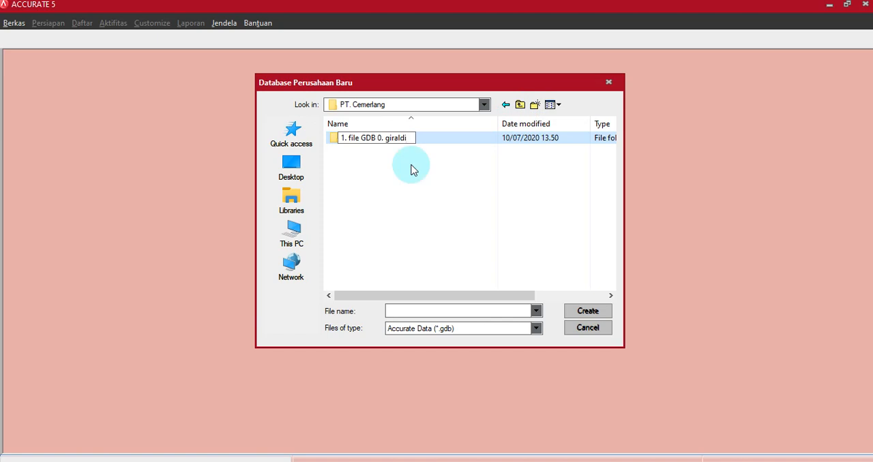
{"action": "key", "text": "Return"}
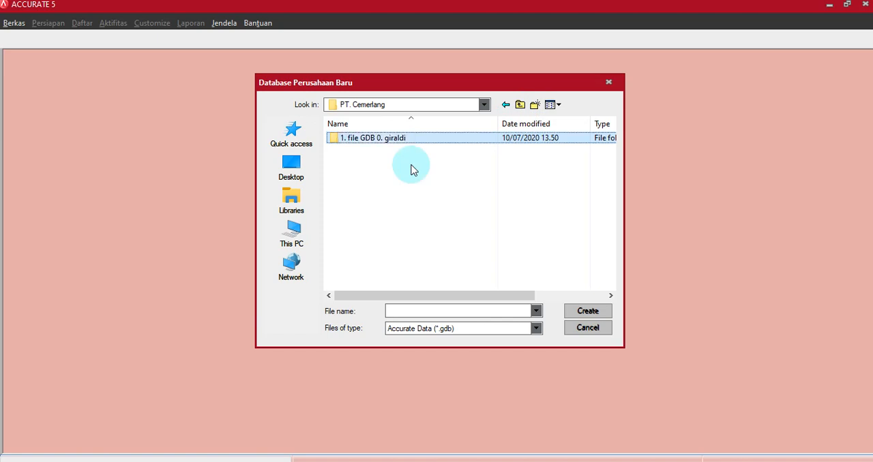
Step: Create a folder in PT. Cemerlang named "2. file import 0." followed by the owner's name
{"action": "left_click", "coordinate": [536, 105]}
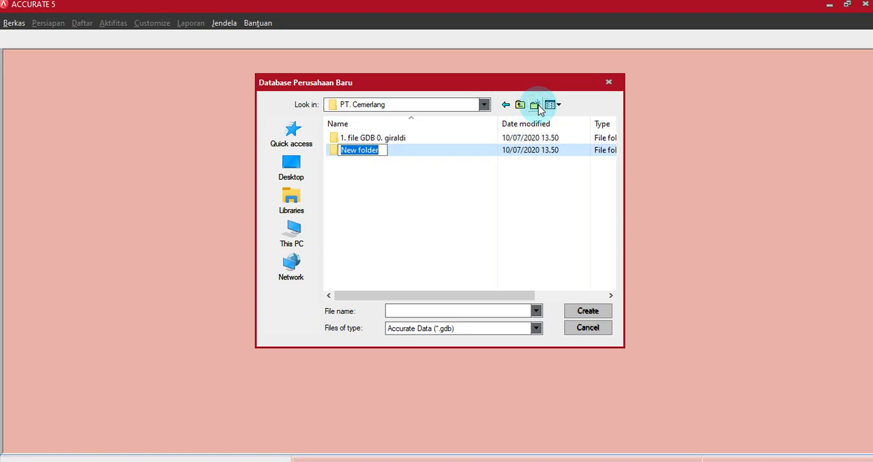
{"action": "type", "text": "2. "}
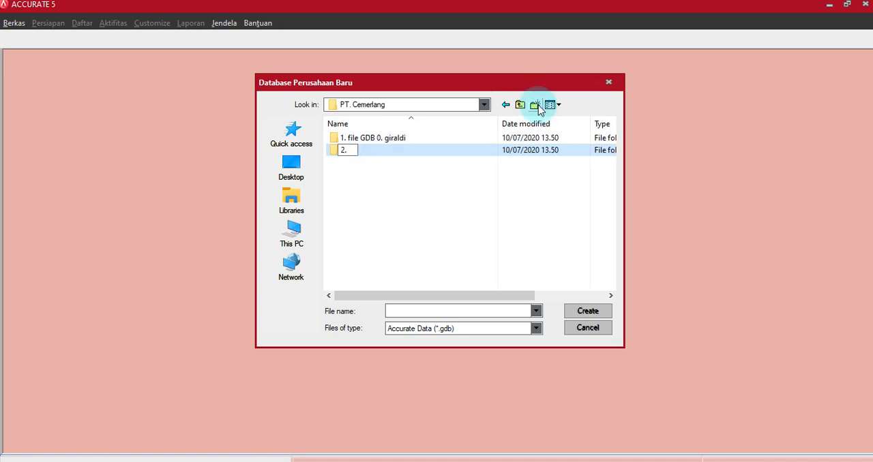
{"action": "type", "text": "file import"}
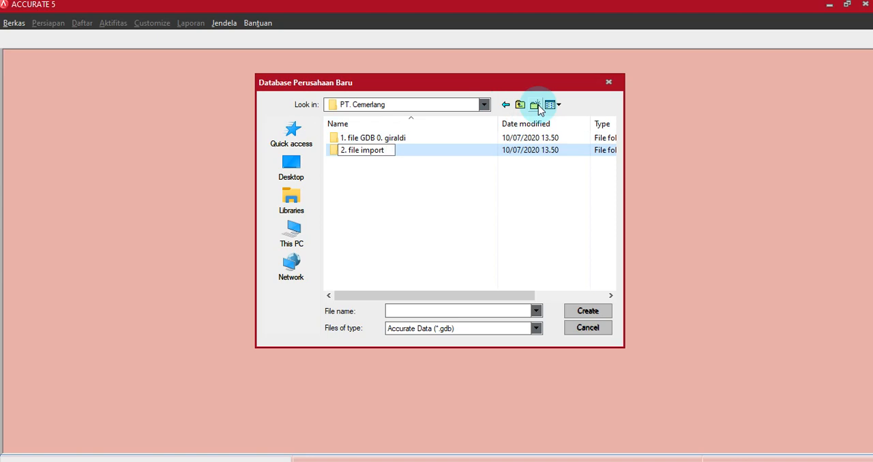
{"action": "type", "text": " 0. giraldi"}
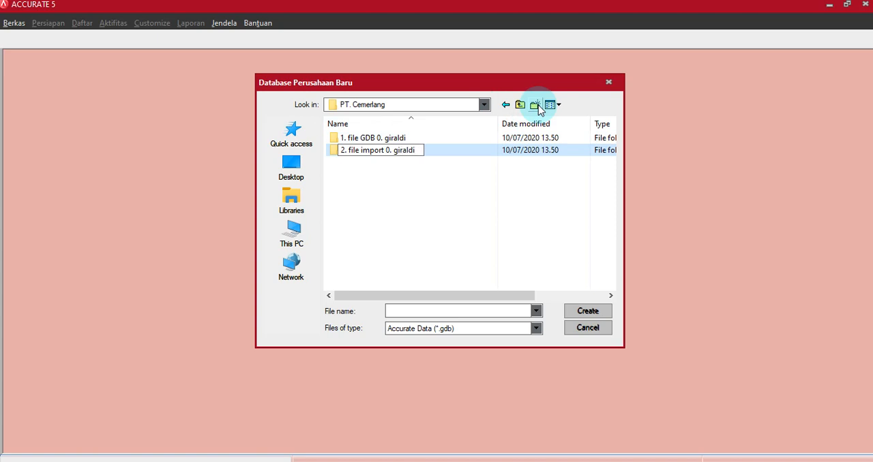
{"action": "key", "text": "Return"}
Step: Create a folder in PT. Cemerlang named "3. file export 0" followed by the owner's name
{"action": "left_click", "coordinate": [536, 106]}
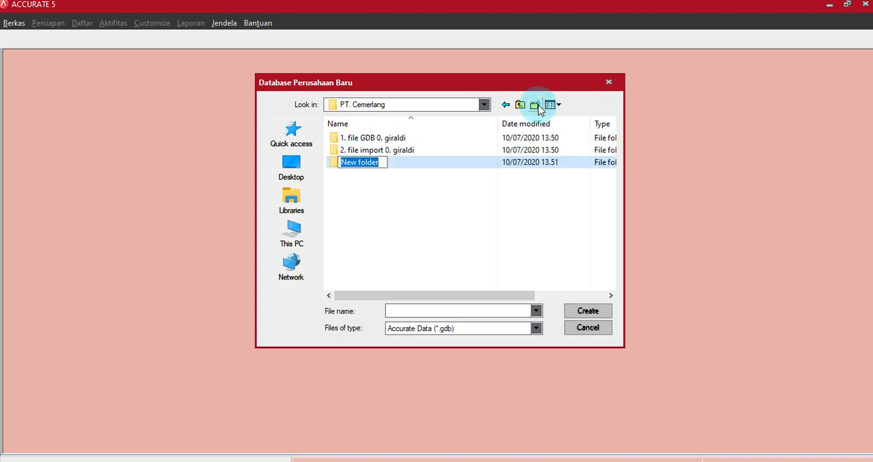
{"action": "type", "text": "3."}
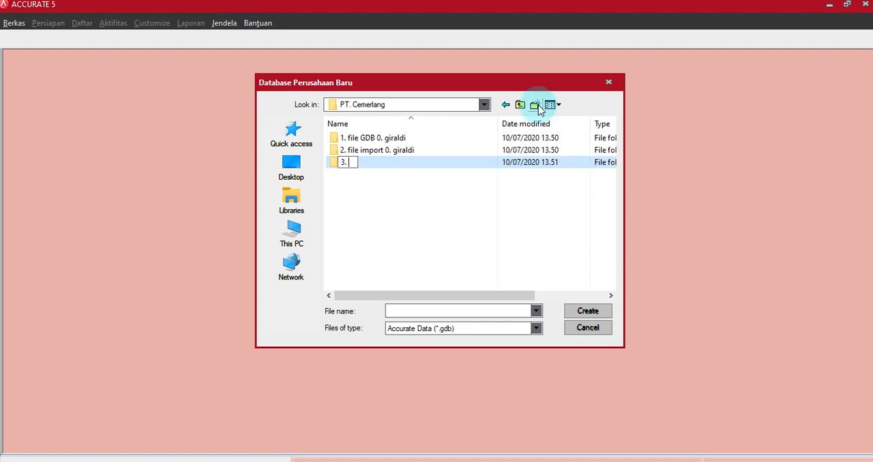
{"action": "type", "text": " file export"}
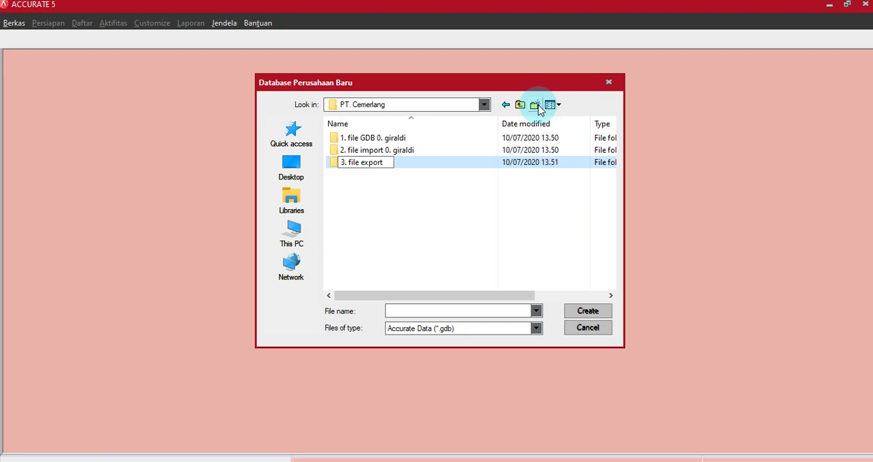
{"action": "type", "text": " 0 giraldi"}
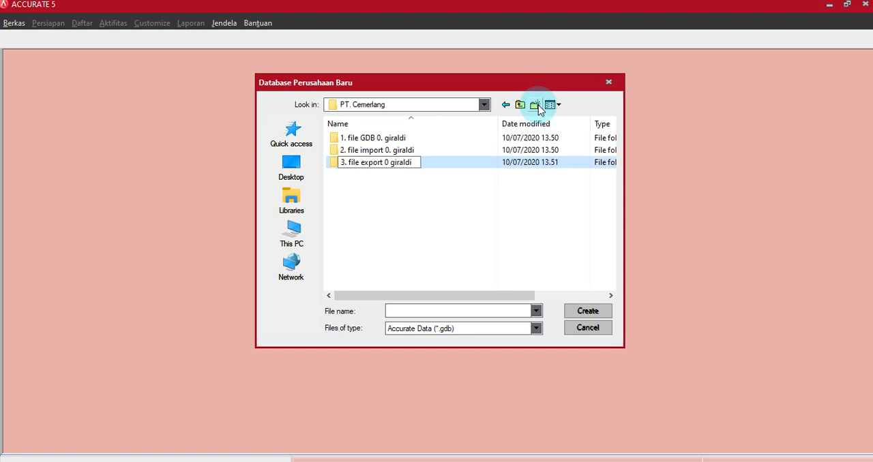
{"action": "key", "text": "Return"}
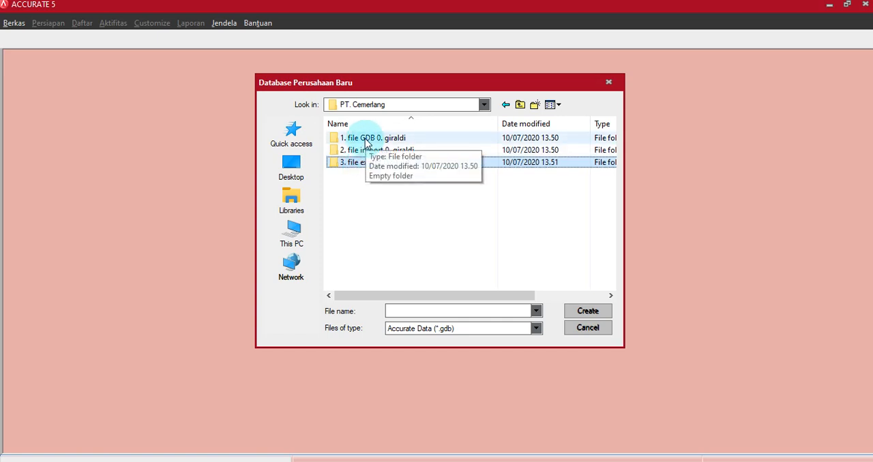
Step: Create the local database inside the "1. file GDB" folder, naming the file "0. PT. Cemerlang -" followed by the owner's name and "XII Ak_"
{"action": "double_click", "coordinate": [365, 140]}
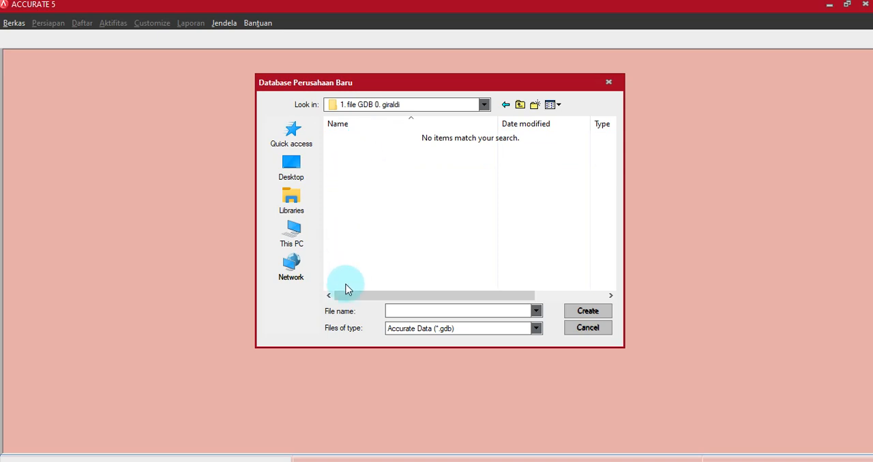
{"action": "left_click", "coordinate": [390, 311]}
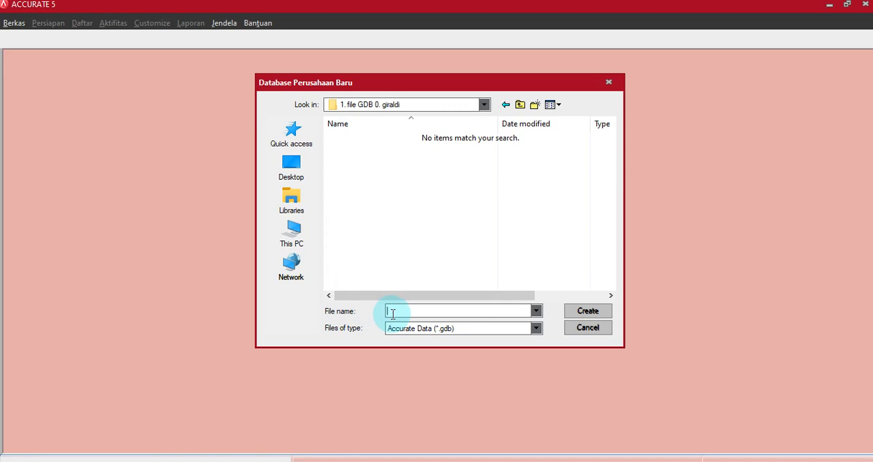
{"action": "type", "text": "0."}
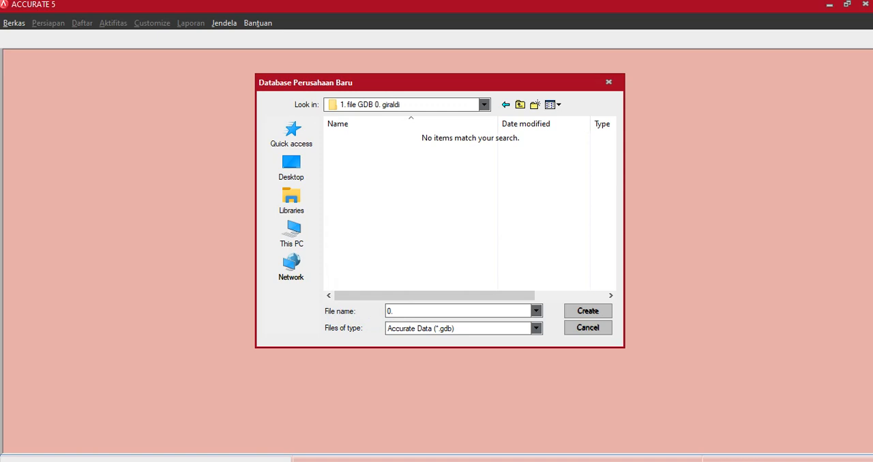
{"action": "type", "text": " PT. Cemerlang -giraldi XII "}
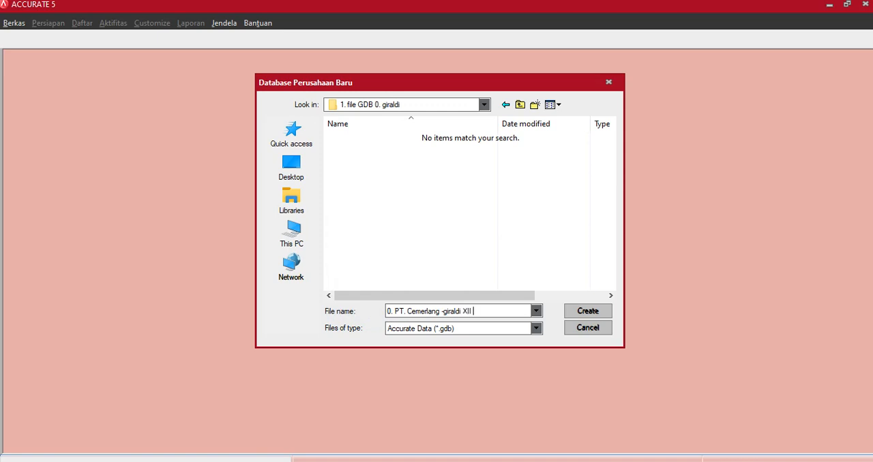
{"action": "type", "text": "Ak_"}
{"action": "left_click", "coordinate": [580, 313]}
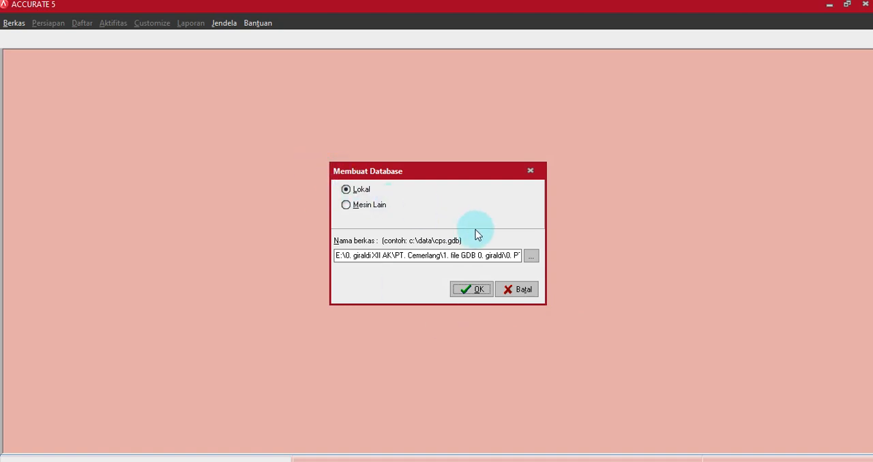
{"action": "left_click", "coordinate": [470, 296]}
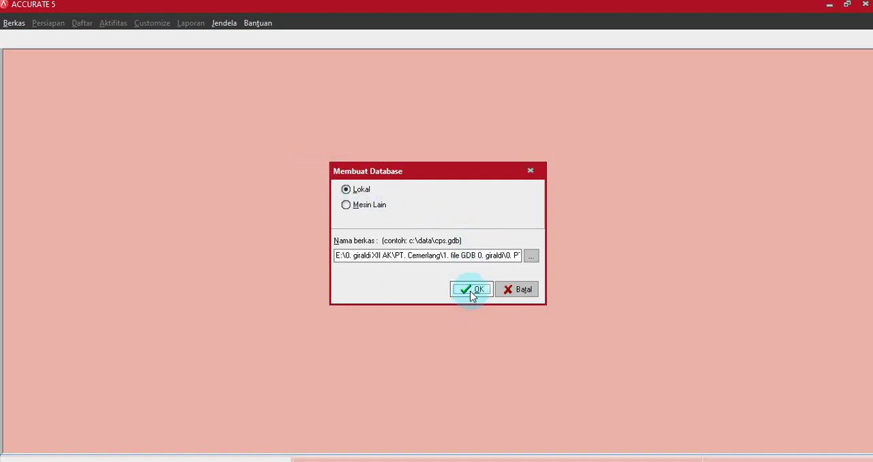
{"action": "left_click", "coordinate": [470, 292]}
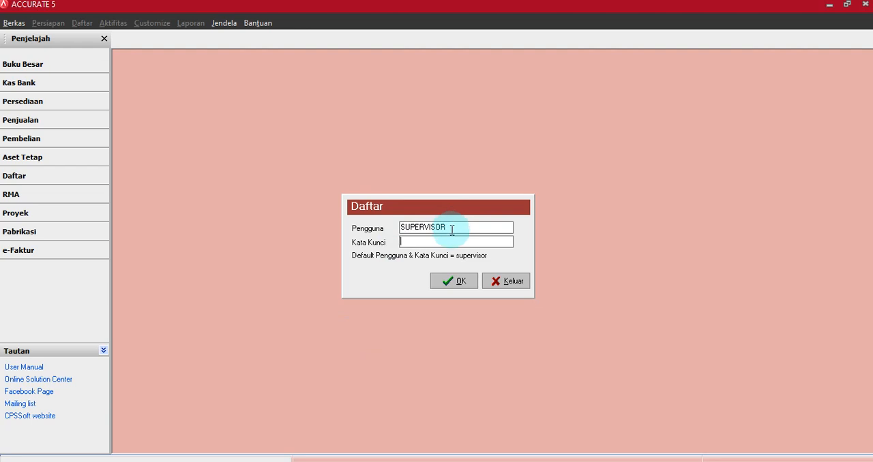
Step: Log in to the new database as SUPERVISOR by entering the account password
{"action": "left_click_drag", "start_coordinate": [452, 231], "coordinate": [361, 231]}
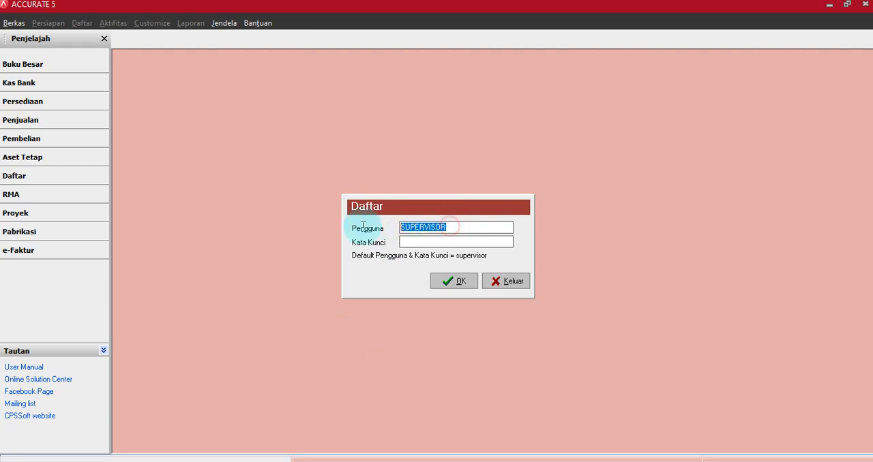
{"action": "left_click", "coordinate": [410, 243]}
{"action": "type", "text": "supervisor"}
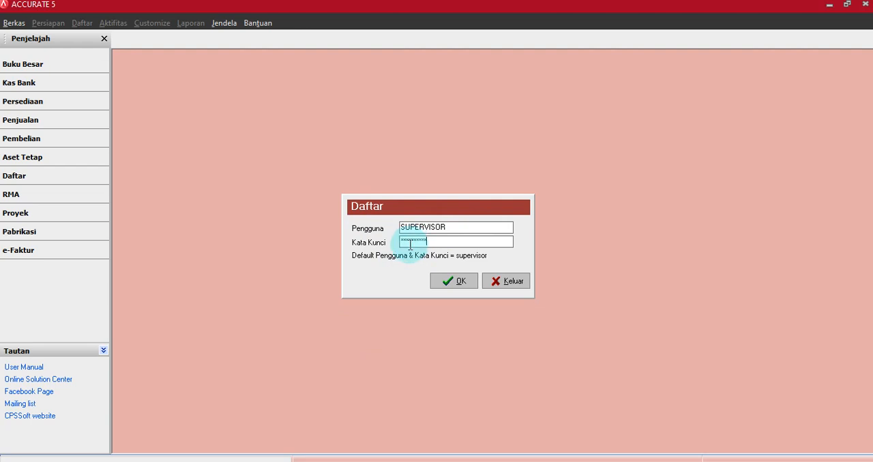
{"action": "left_click", "coordinate": [449, 285]}
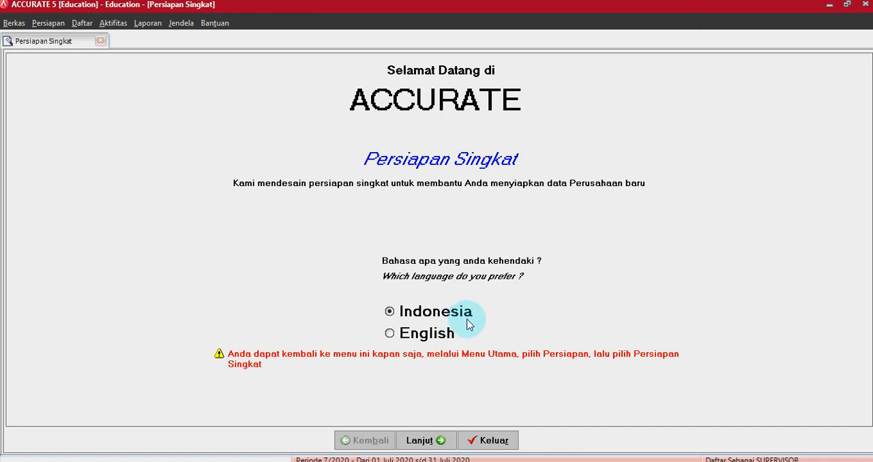
Step: Preview the English setup language, choose Indonesia again, and continue the quick setup with Persiapan Mahir
{"action": "left_click", "coordinate": [392, 335]}
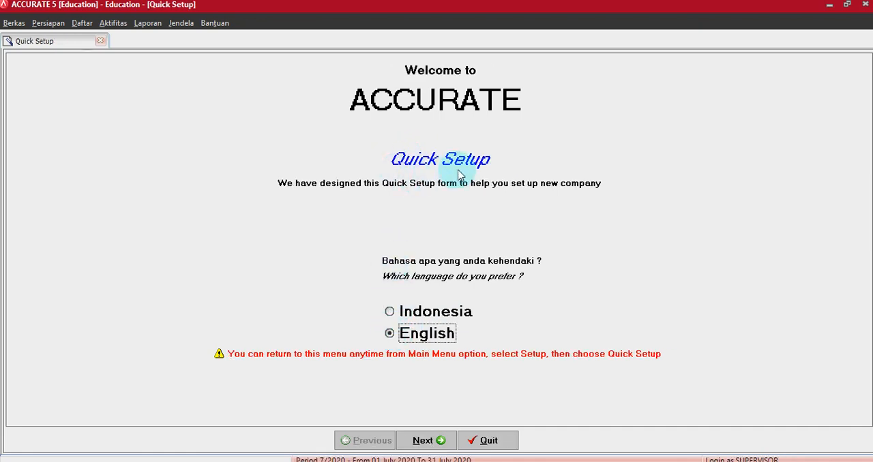
{"action": "left_click", "coordinate": [390, 313]}
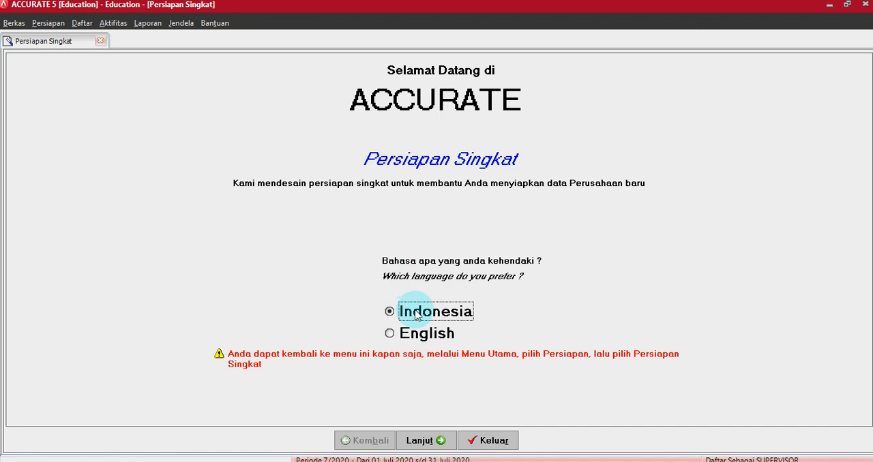
{"action": "left_click", "coordinate": [422, 442]}
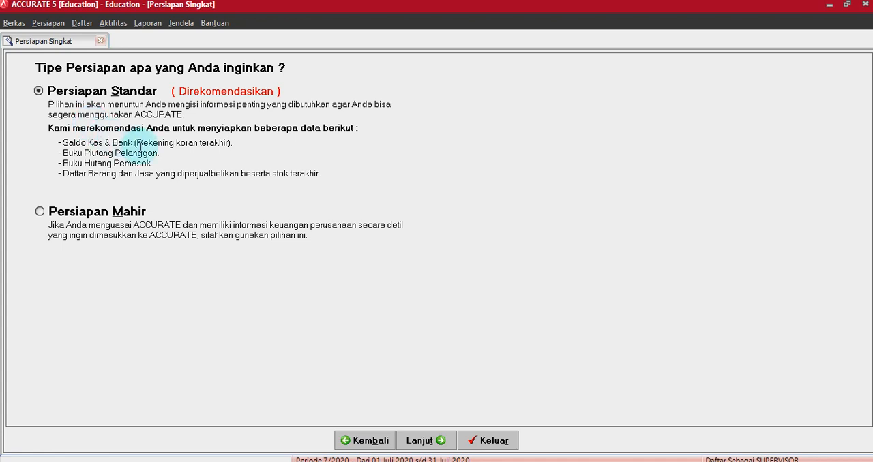
{"action": "left_click", "coordinate": [80, 217]}
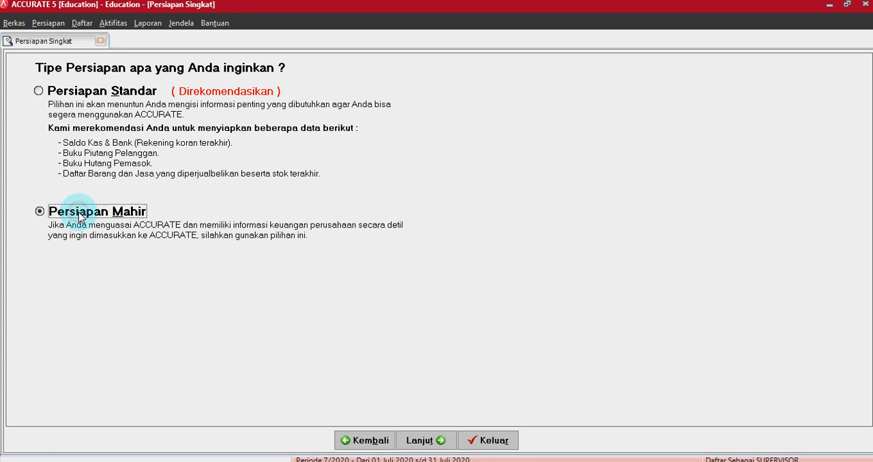
{"action": "left_click", "coordinate": [420, 441]}
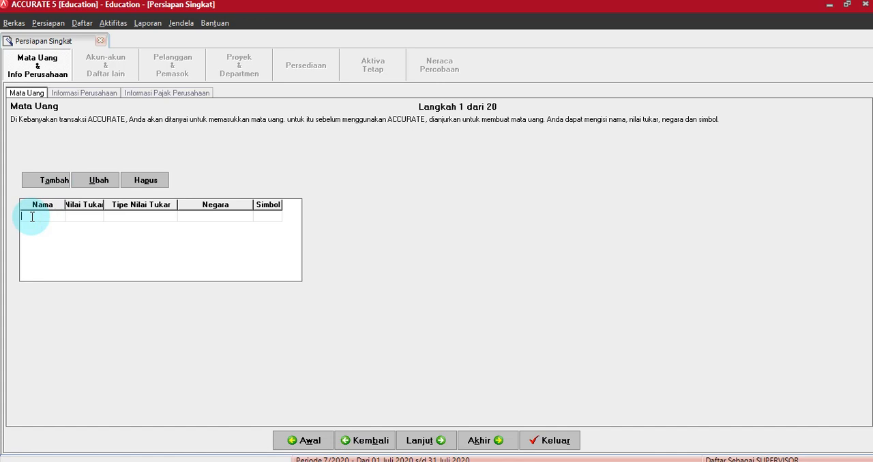
Step: Add the currency Rupiah with exchange rate 1, country Indonesia and symbol Rp to the Mata Uang table
{"action": "type", "text": "Rupiah"}
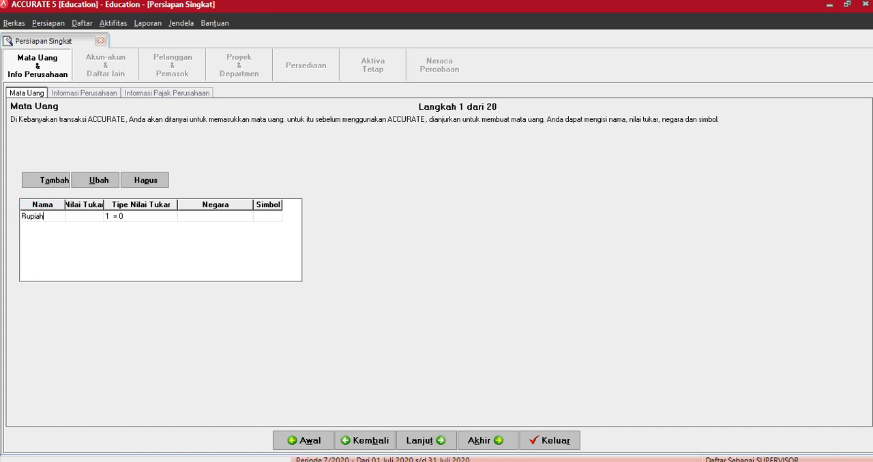
{"action": "left_click", "coordinate": [31, 218]}
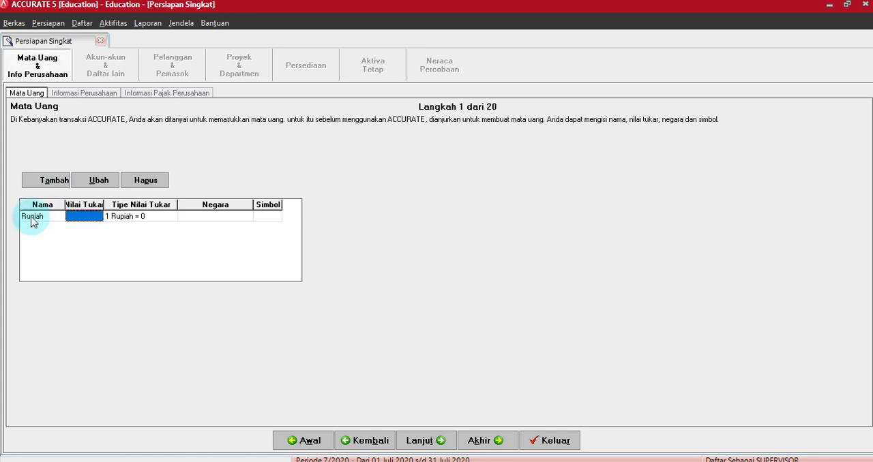
{"action": "type", "text": "1"}
{"action": "key", "text": "Tab"}
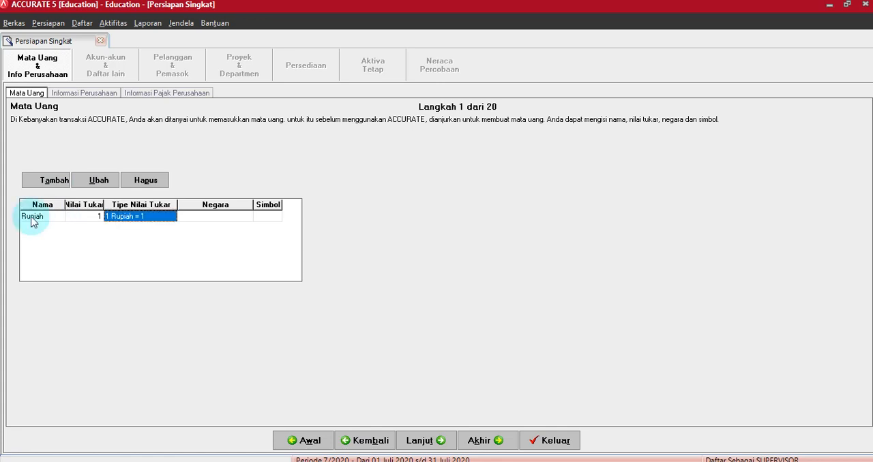
{"action": "key", "text": "Tab"}
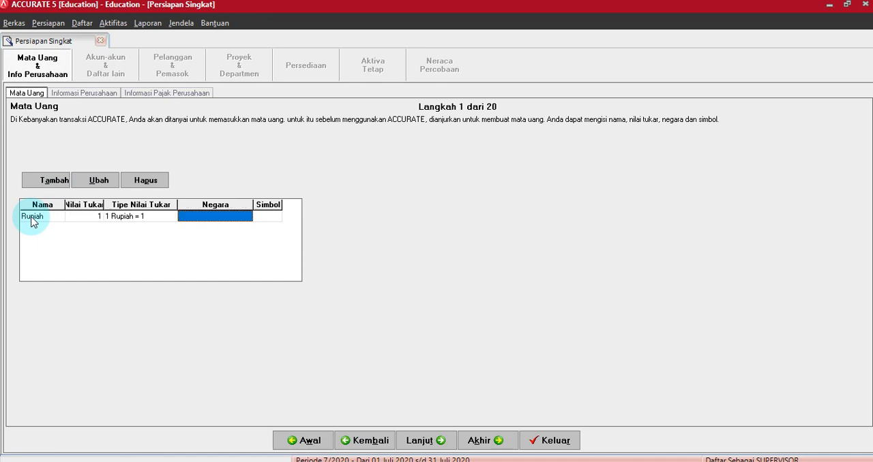
{"action": "type", "text": "Indonesia"}
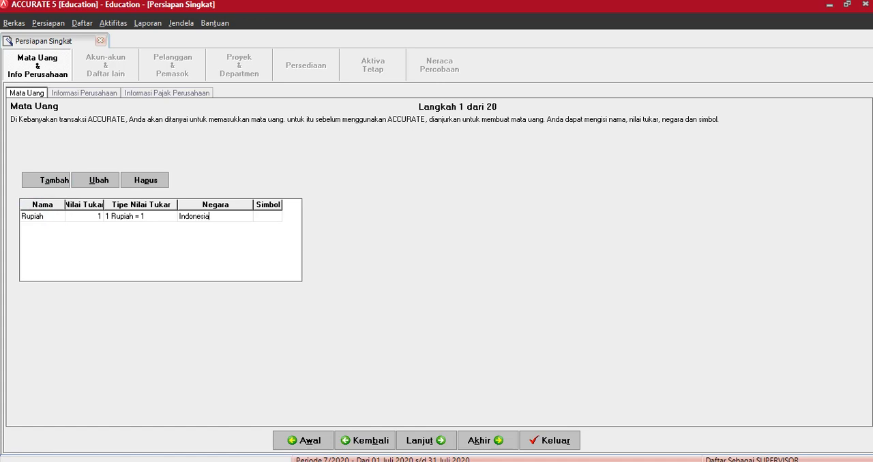
{"action": "key", "text": "Tab"}
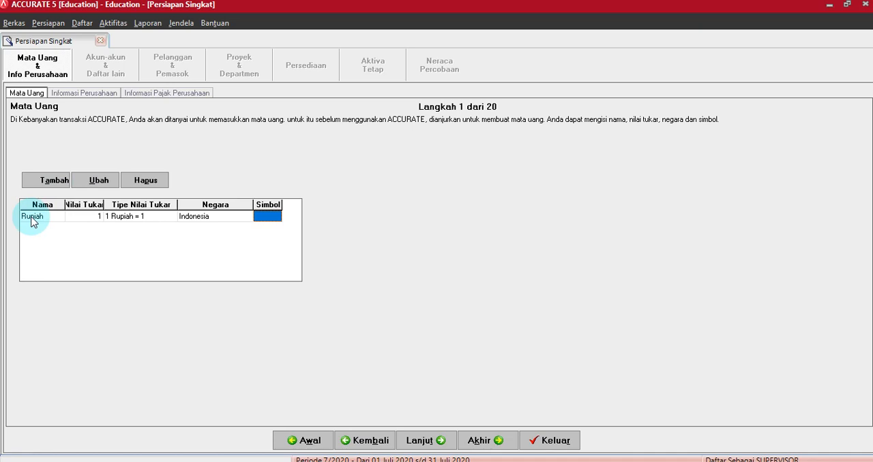
{"action": "type", "text": "Rp"}
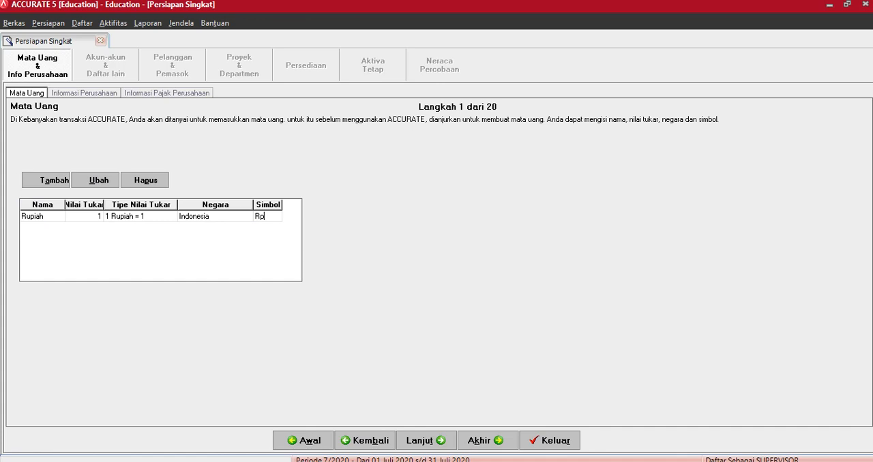
{"action": "left_click", "coordinate": [30, 217]}
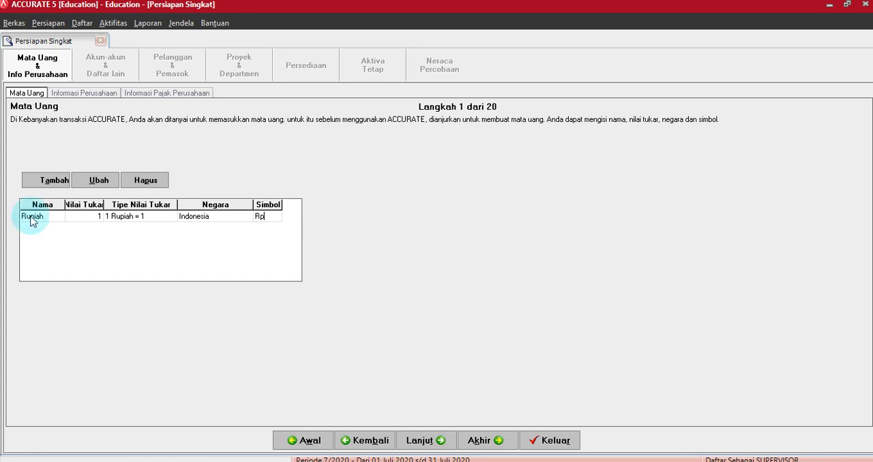
{"action": "key", "text": "Tab"}
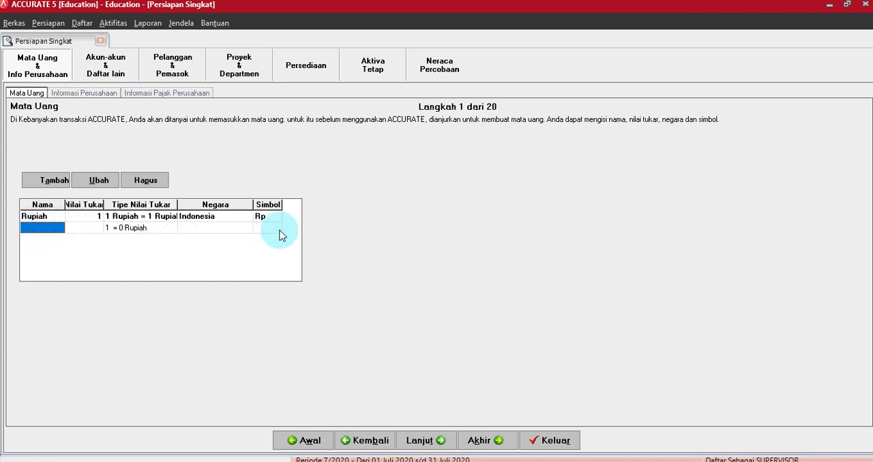
{"action": "left_click", "coordinate": [53, 216]}
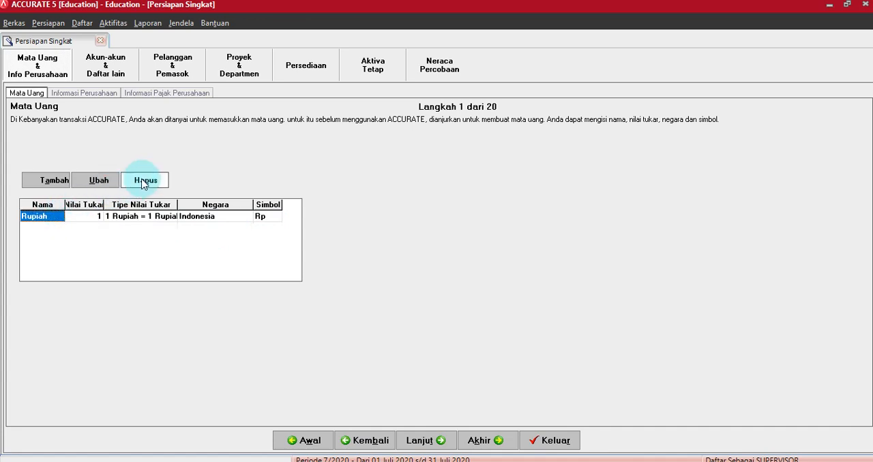
{"action": "right_click", "coordinate": [54, 215]}
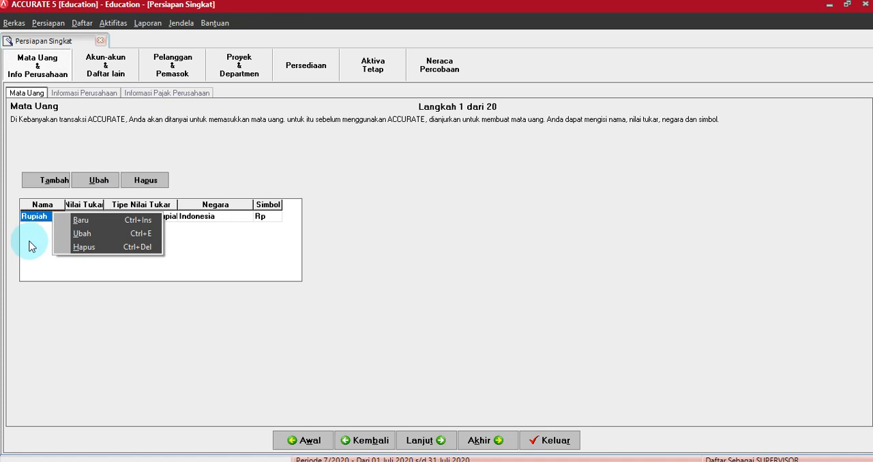
{"action": "left_click", "coordinate": [292, 157]}
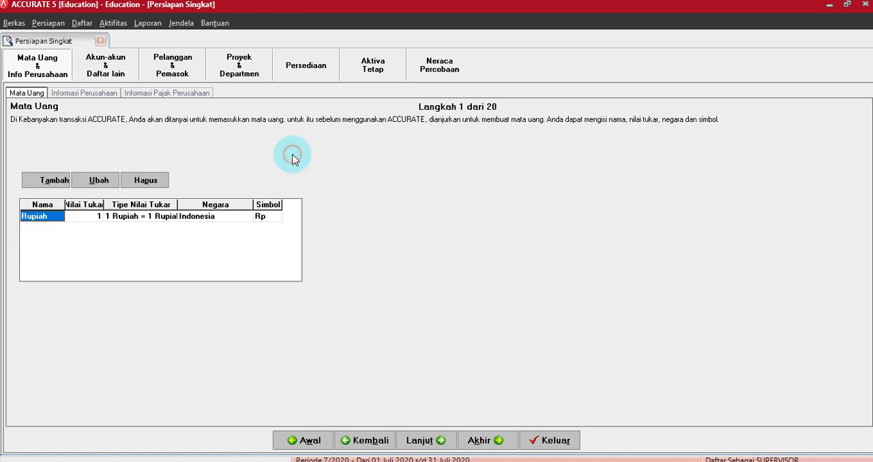
Step: Continue to the company information and enter the company name "PT. CEMERLANG 0." followed by the owner's name
{"action": "left_click", "coordinate": [419, 441]}
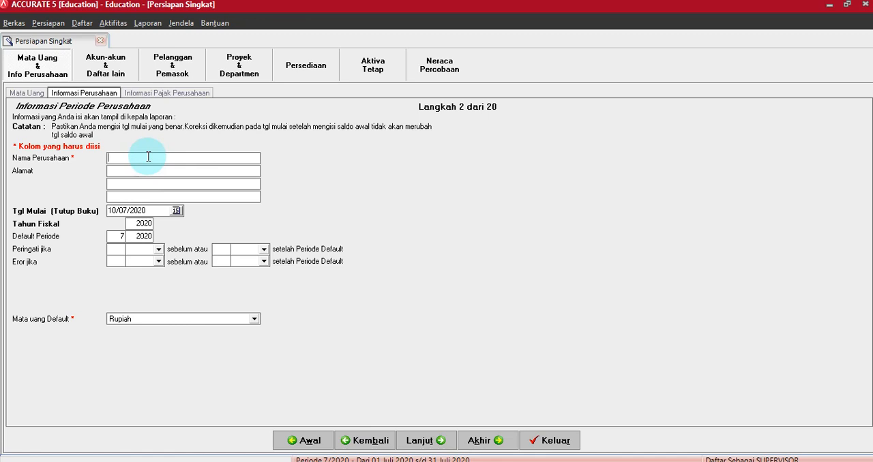
{"action": "type", "text": "PT."}
{"action": "type", "text": "CEMERLANG"}
{"action": "type", "text": "0. GIRALDI"}
Step: Enter the company's street address in the first Alamat line and its city in the second
{"action": "left_click", "coordinate": [147, 171]}
{"action": "type", "text": "Jl"}
{"action": "key", "text": "BackSpace"}
{"action": "key", "text": "BackSpace"}
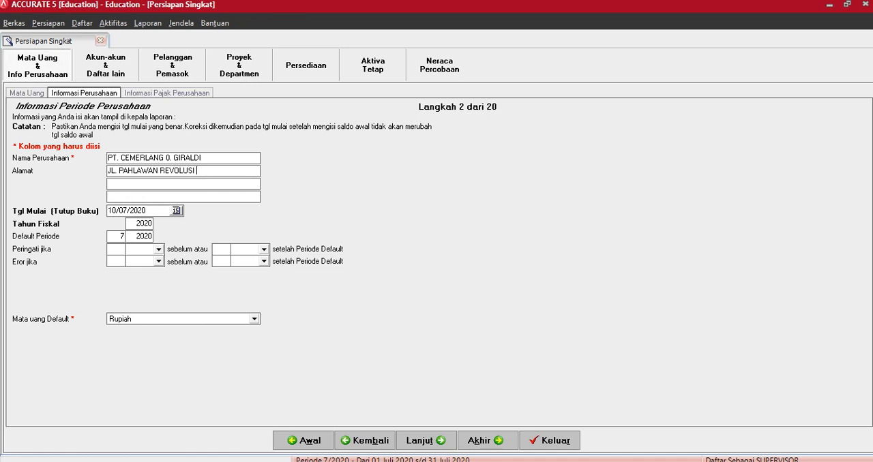
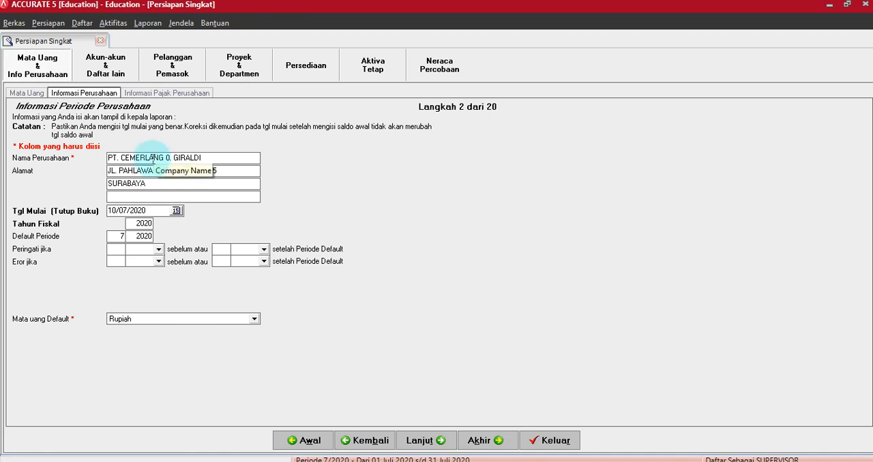
Step: Set the company's start date (Tutup Buku) to 30/11/2011 and the fiscal year to 11
{"action": "left_click_drag", "start_coordinate": [145, 213], "coordinate": [105, 213]}
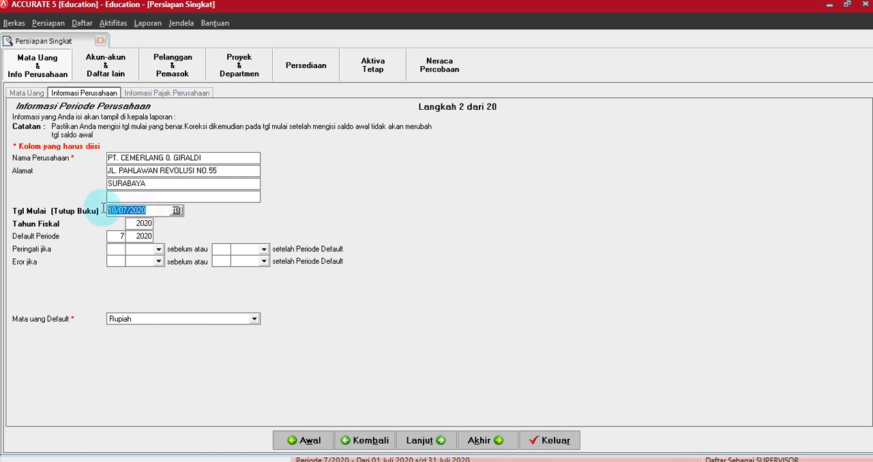
{"action": "type", "text": "30/"}
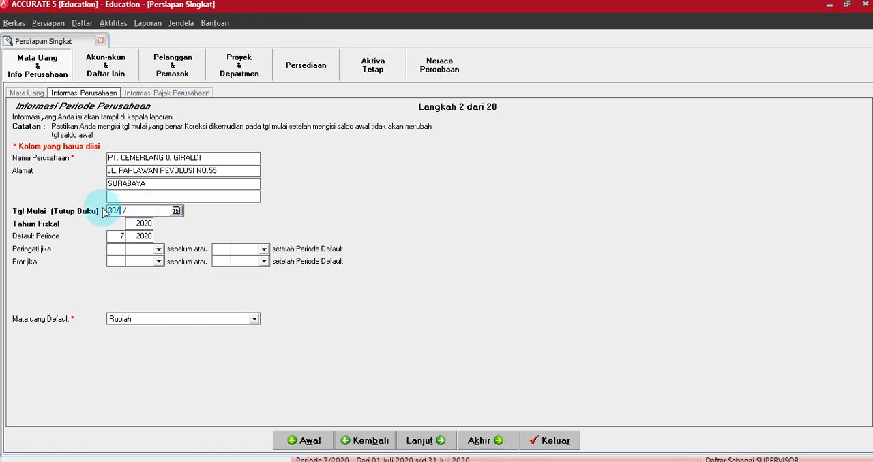
{"action": "type", "text": "11/11"}
{"action": "key", "text": "Tab"}
{"action": "double_click", "coordinate": [133, 224]}
{"action": "type", "text": "20"}
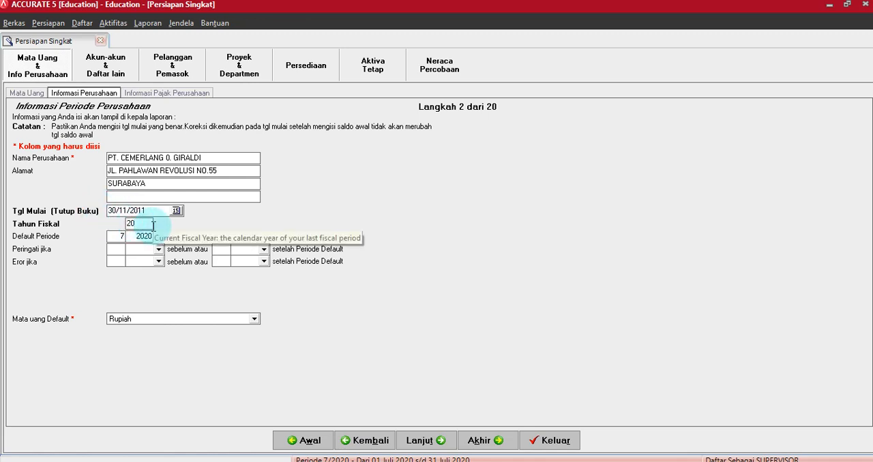
{"action": "key", "text": "BackSpace"}
{"action": "key", "text": "BackSpace"}
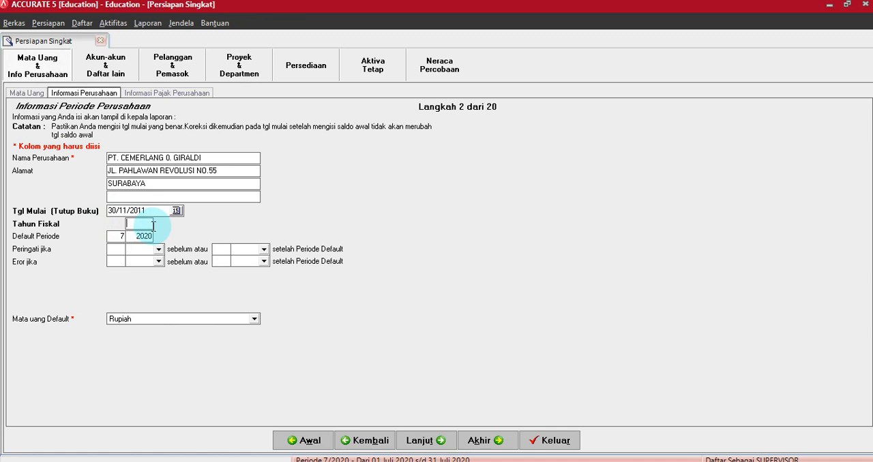
{"action": "type", "text": "11"}
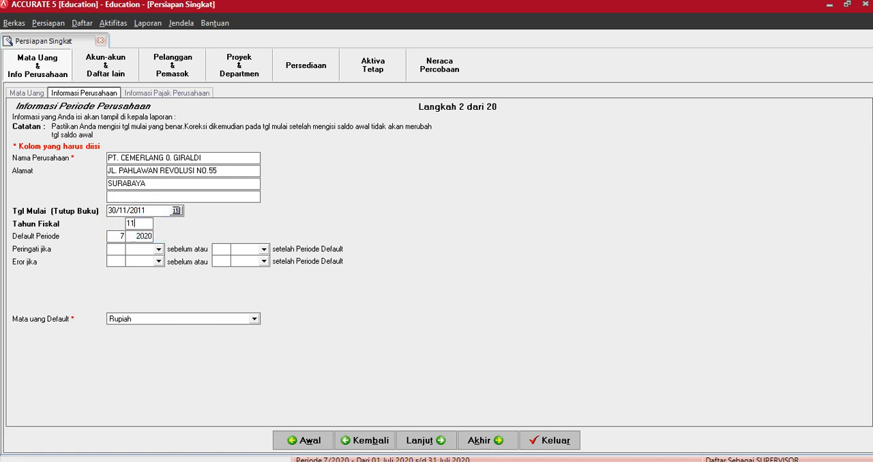
Step: Set the default period to month 6 and year 12, and continue to the company tax information
{"action": "key", "text": "Tab"}
{"action": "type", "text": "6"}
{"action": "key", "text": "Tab"}
{"action": "type", "text": "12"}
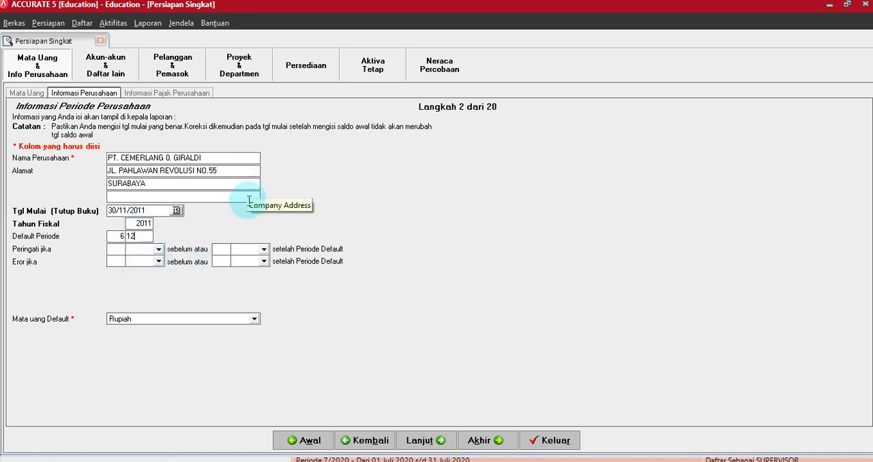
{"action": "left_click", "coordinate": [420, 441]}
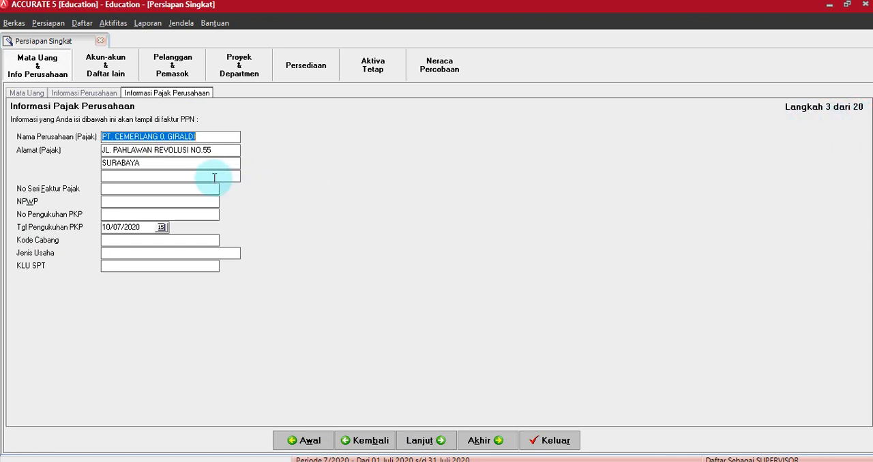
Step: Enter 010.000.11 as the tax invoice serial number (No Seri Faktur Pajak)
{"action": "left_click", "coordinate": [123, 191]}
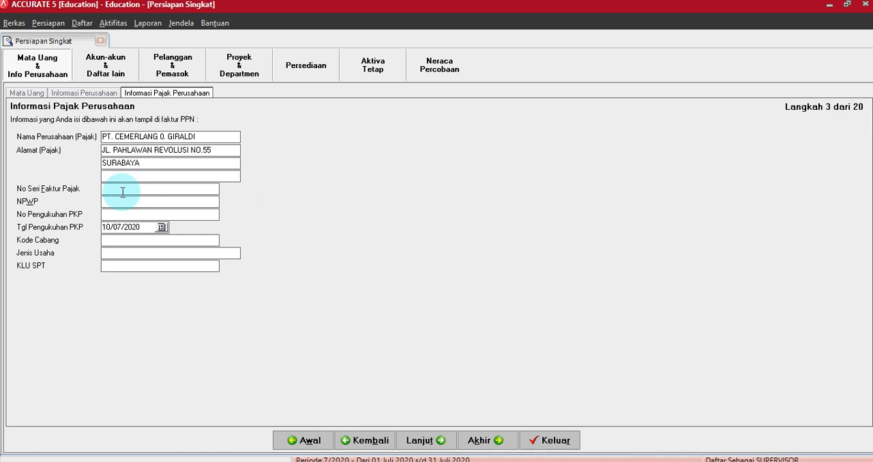
{"action": "type", "text": "010.000.11"}
Step: Enter the company's taxpayer identification number in the NPWP field
{"action": "key", "text": "Tab"}
Step: Enter the company's PKP confirmation number in the No Pengukuhan PKP field
{"action": "left_click", "coordinate": [105, 215]}
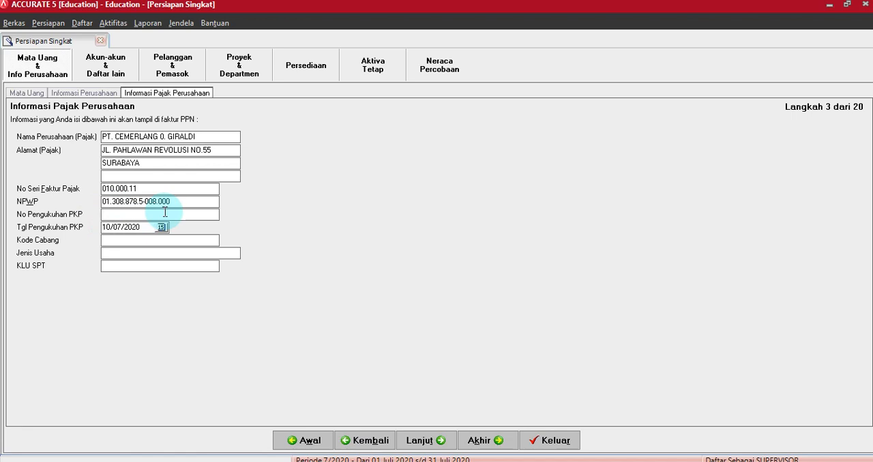
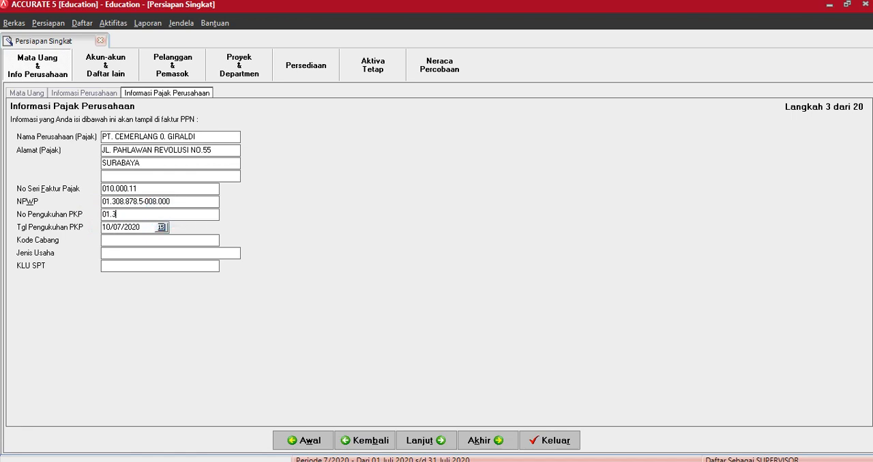
Step: Set the PKP confirmation date to 15/08/2008 and the branch code (Kode Cabang) to 0
{"action": "left_click_drag", "start_coordinate": [143, 227], "coordinate": [96, 231]}
{"action": "left_click", "coordinate": [141, 227]}
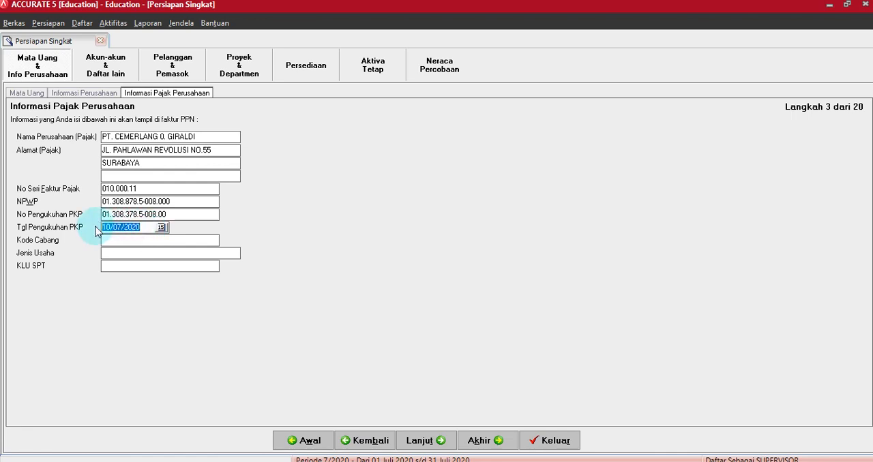
{"action": "type", "text": "15/08/08"}
{"action": "left_click", "coordinate": [117, 241]}
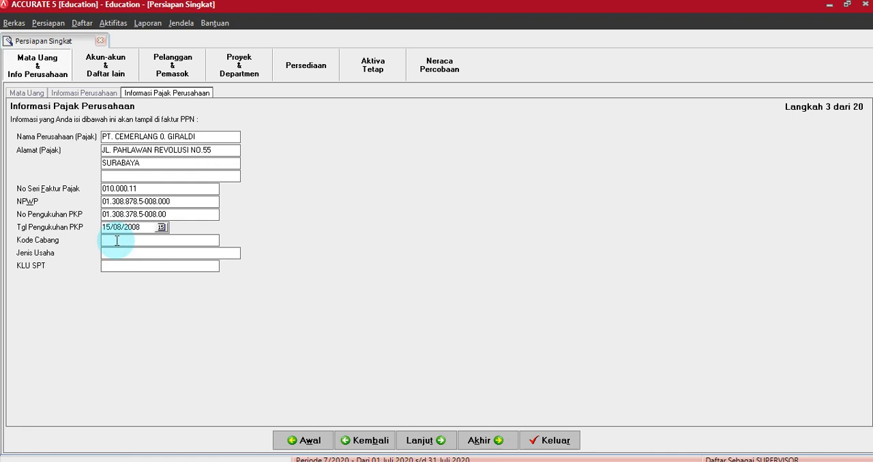
{"action": "type", "text": "0"}
Step: Enter PERDAGANGAN as the business type and 51900 as the KLU SPT, and continue to the account list
{"action": "left_click", "coordinate": [116, 256]}
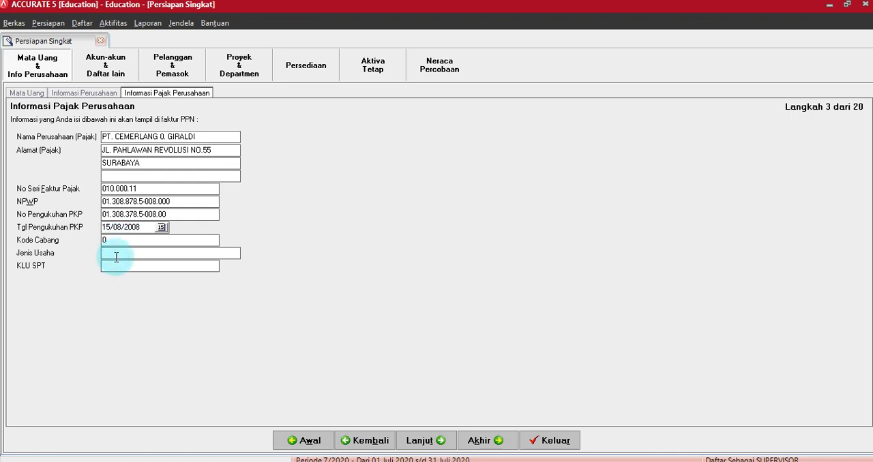
{"action": "type", "text": "PERDAGANGAN"}
{"action": "key", "text": "Tab"}
{"action": "type", "text": "51900"}
{"action": "left_click", "coordinate": [420, 442]}
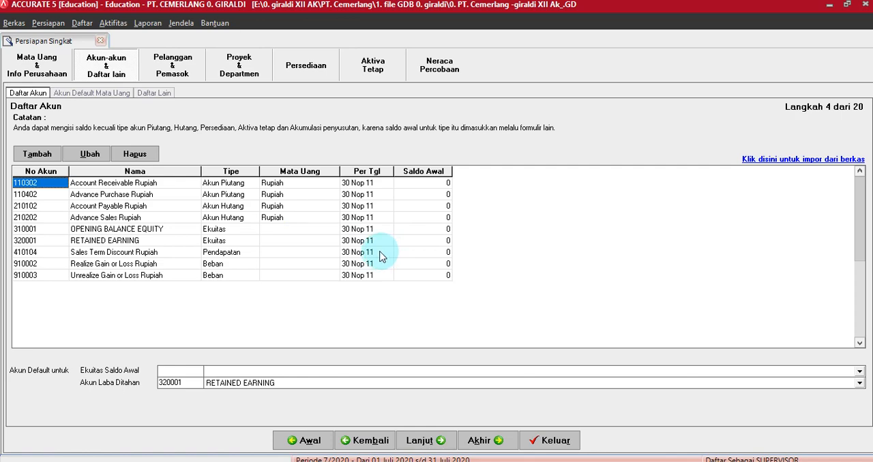
Step: Exit the program, closing the company data, saving the unsaved setup and skipping the backup
{"action": "left_click", "coordinate": [13, 25]}
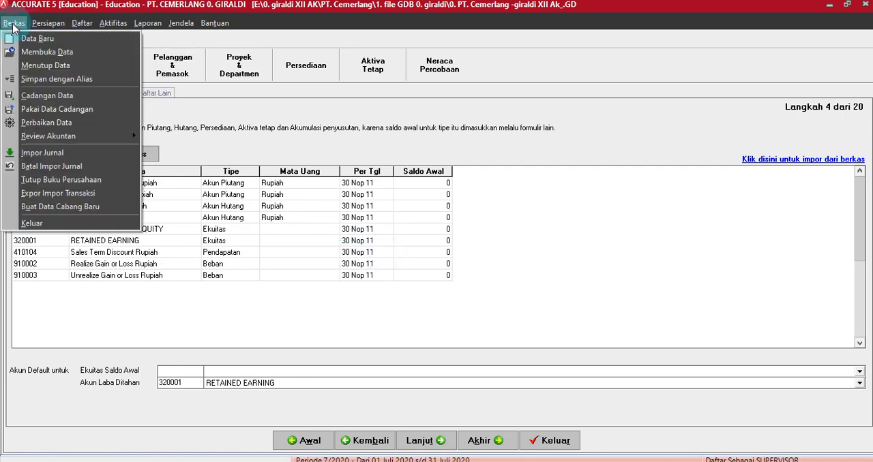
{"action": "left_click", "coordinate": [56, 225]}
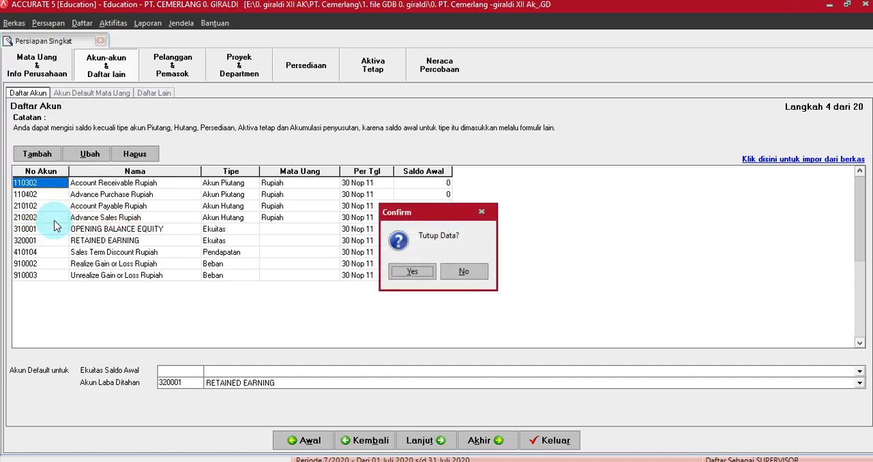
{"action": "left_click", "coordinate": [412, 273]}
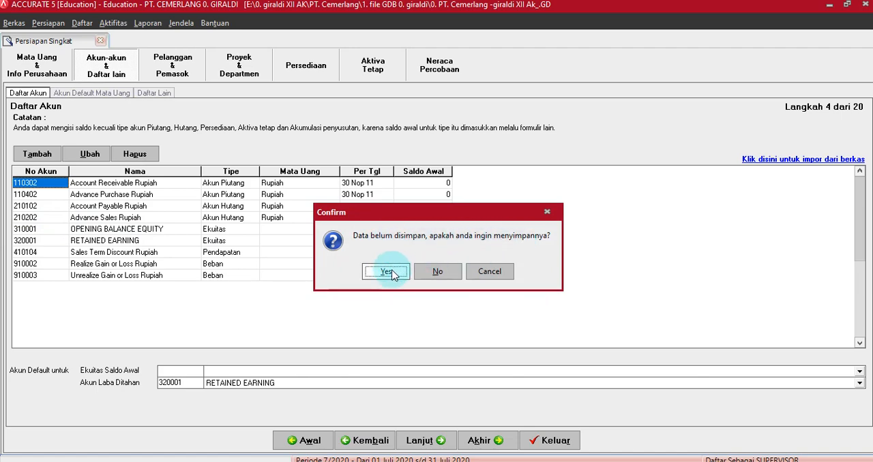
{"action": "left_click", "coordinate": [389, 272]}
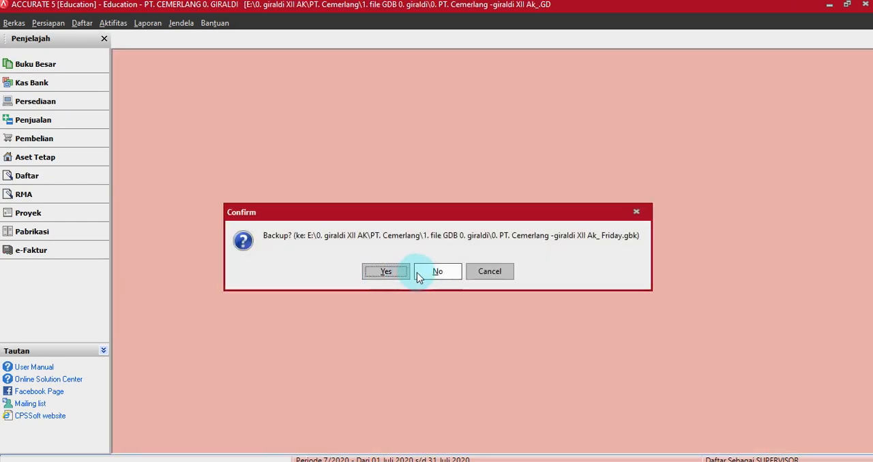
{"action": "left_click", "coordinate": [436, 272]}
{"action": "left_click", "coordinate": [492, 234]}
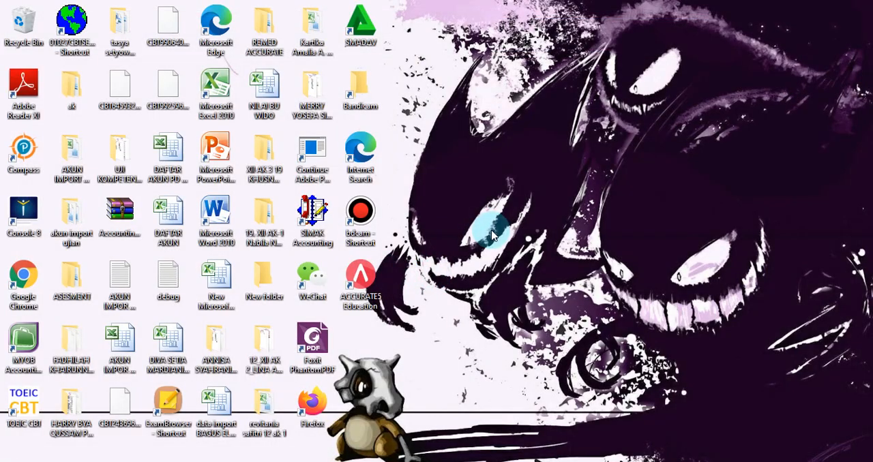